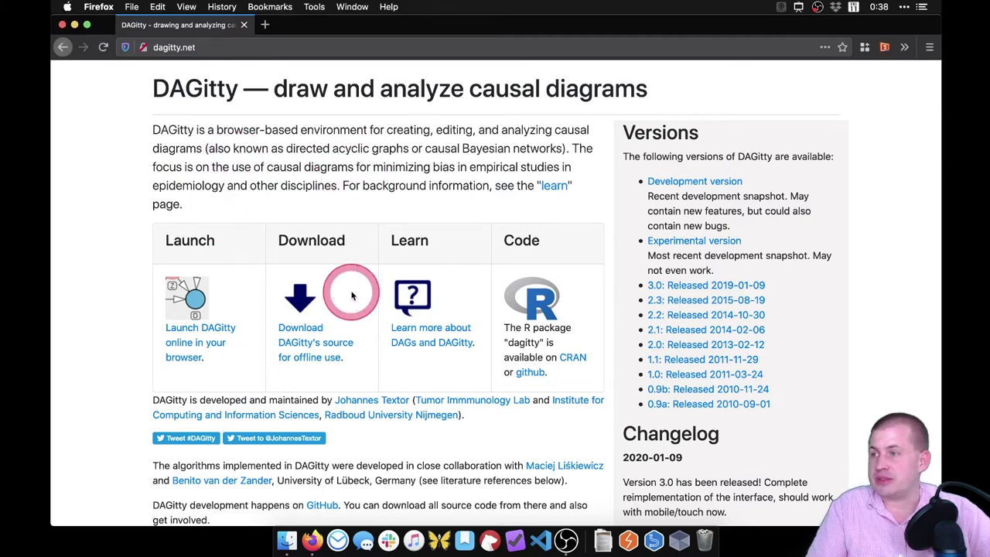
Launch the online version of DAGitty and start a new, empty model
key(super+equal)
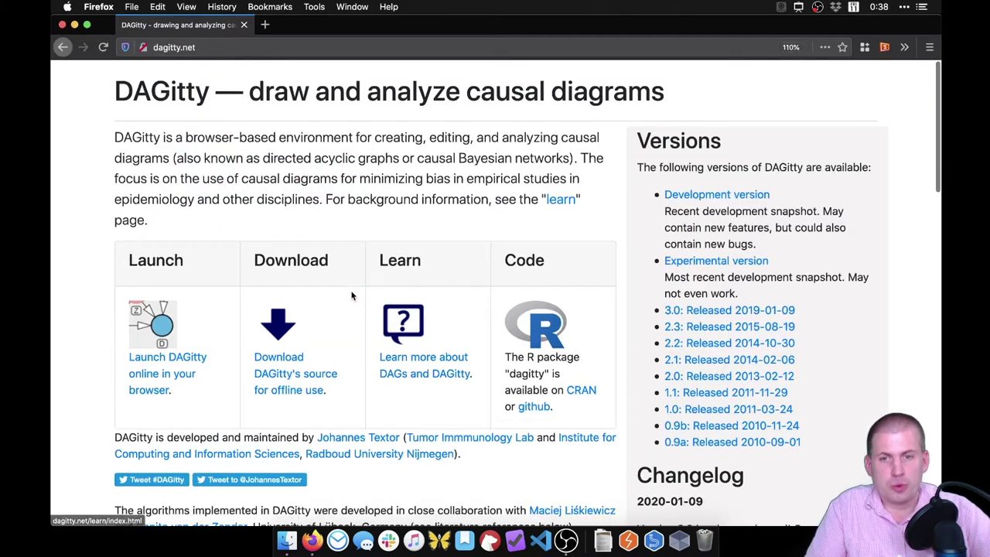
click(281, 375)
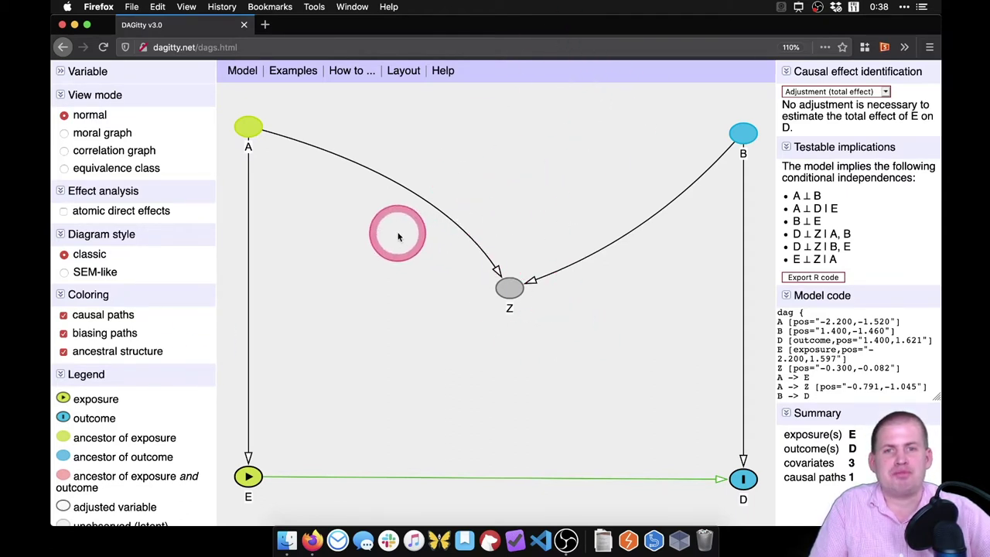
click(252, 70)
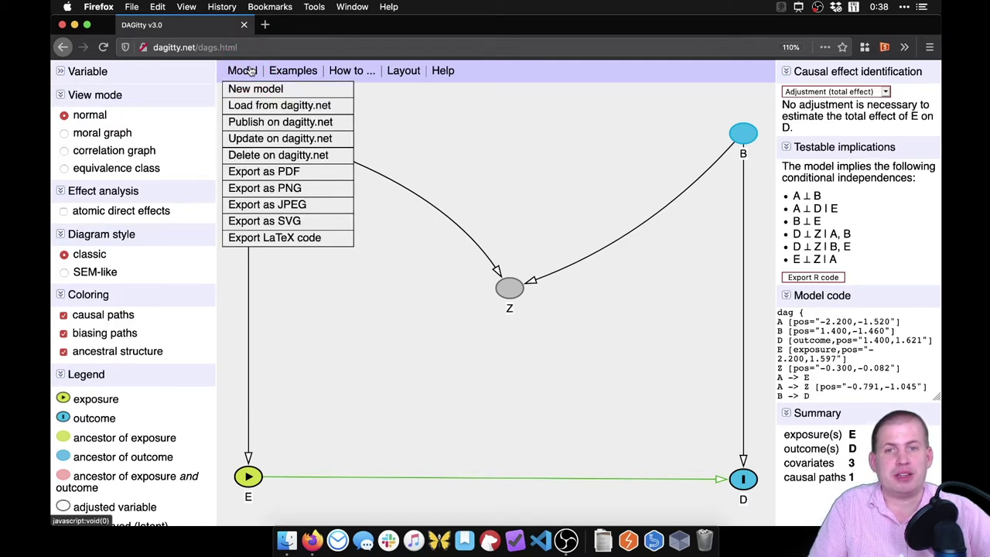
click(253, 90)
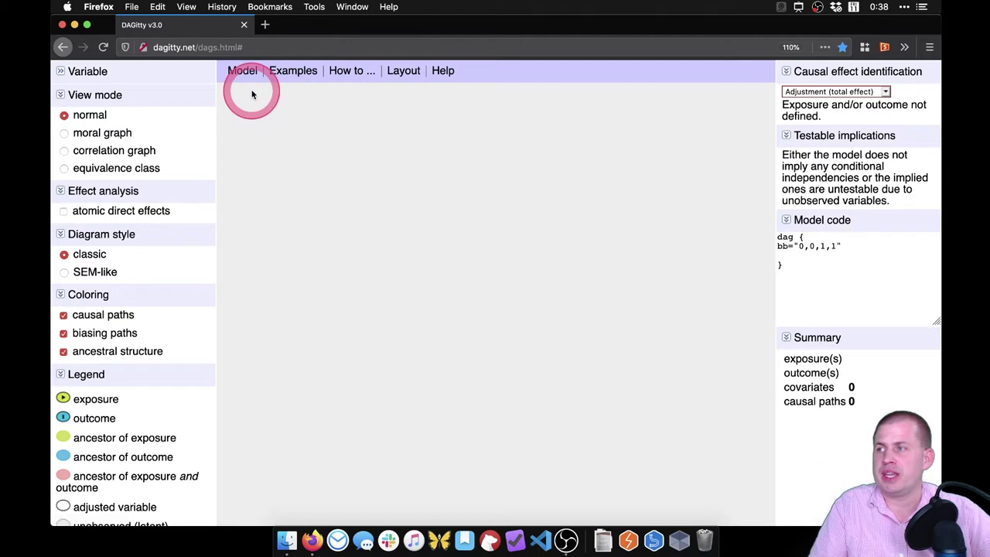
click(583, 337)
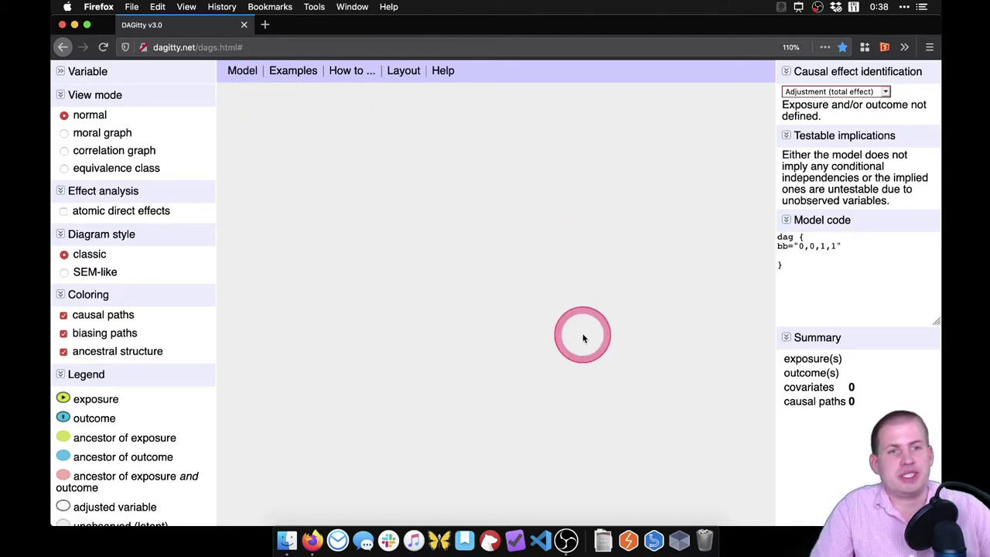
drag(583, 338, 560, 257)
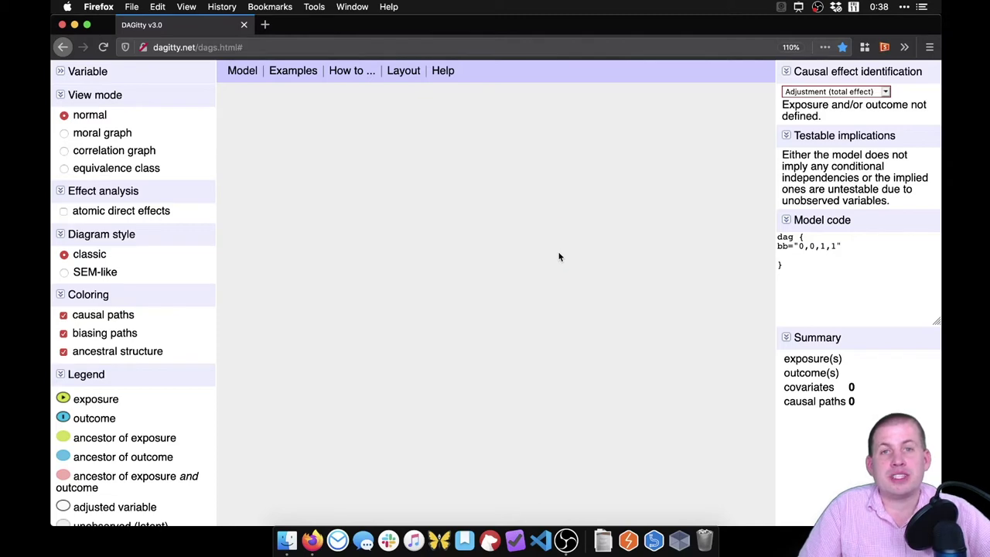
click(425, 295)
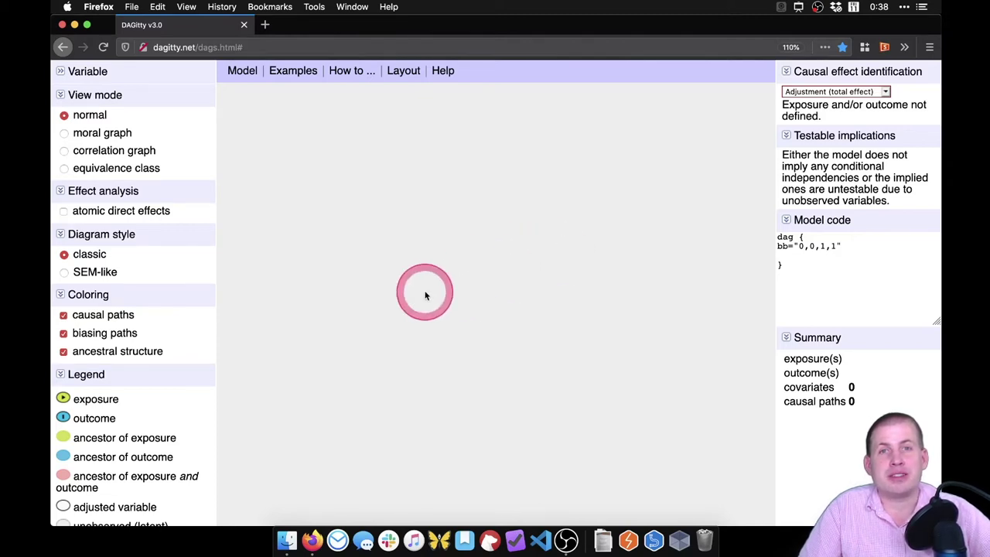
drag(408, 283, 374, 290)
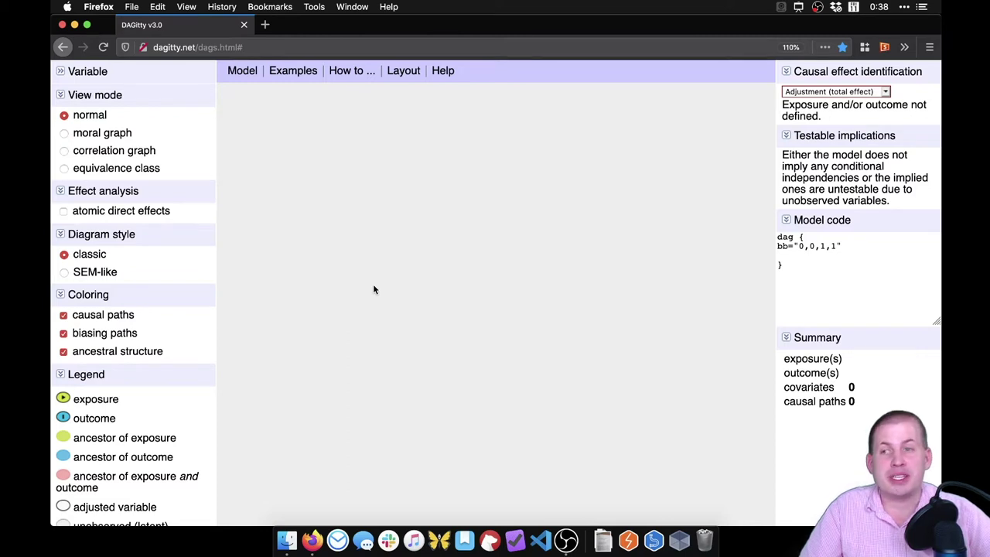
mouse_move(374, 288)
mouse_down()
mouse_move(360, 281)
mouse_move(411, 317)
mouse_move(470, 284)
mouse_move(407, 268)
mouse_move(564, 73)
mouse_move(468, 356)
mouse_move(398, 240)
mouse_move(404, 207)
mouse_move(393, 290)
mouse_up()
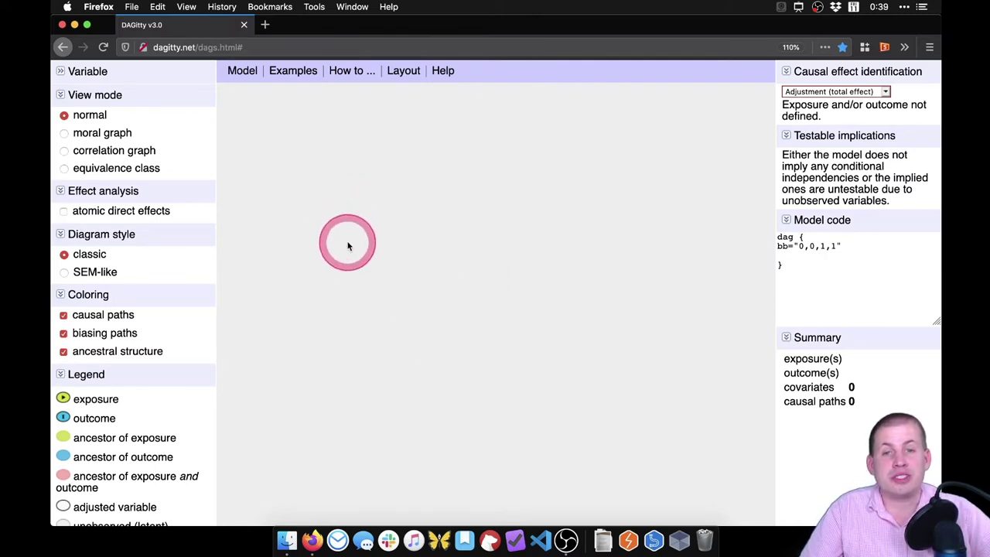
Add a variable named "Money raised" and place it at about 0.20, 0.34 in the model
click(347, 246)
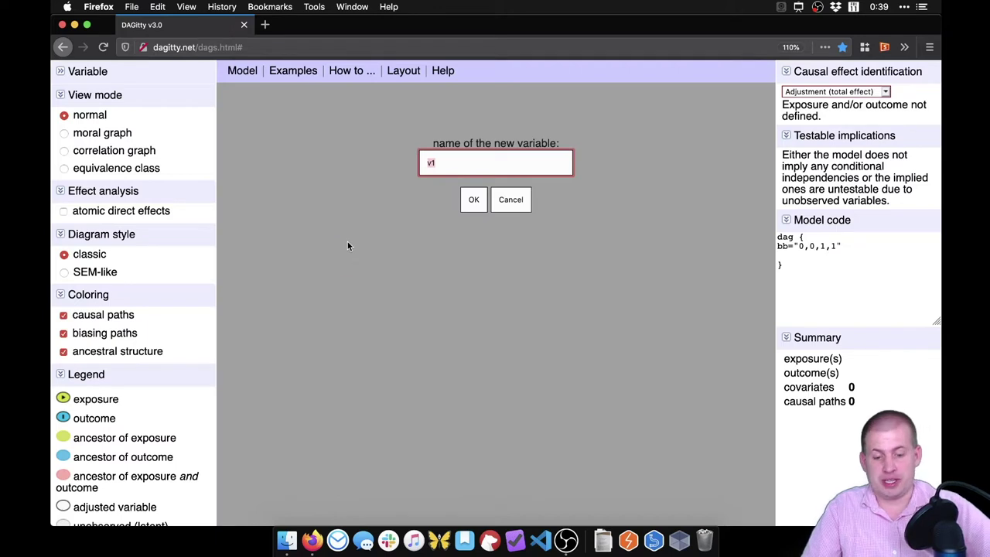
text(Money raised)
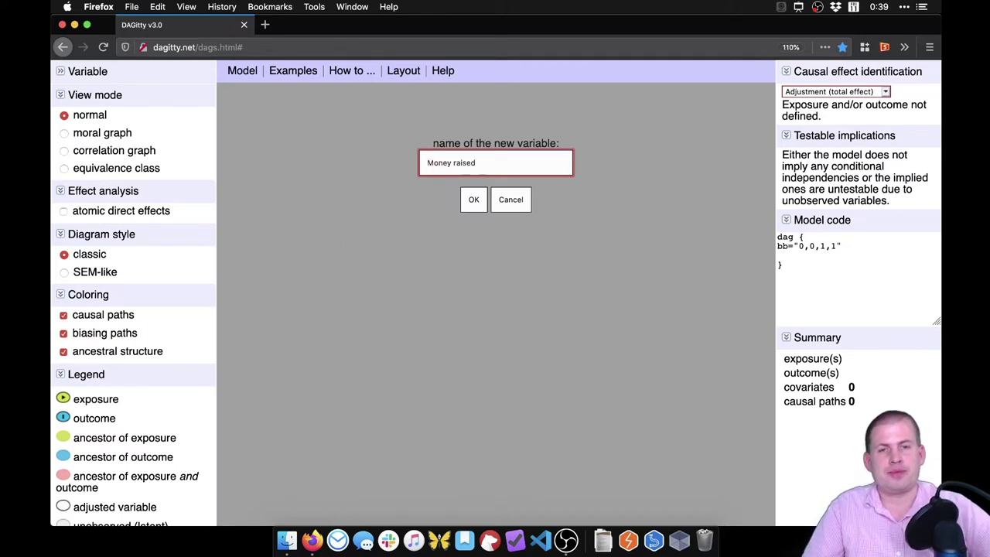
key(Return)
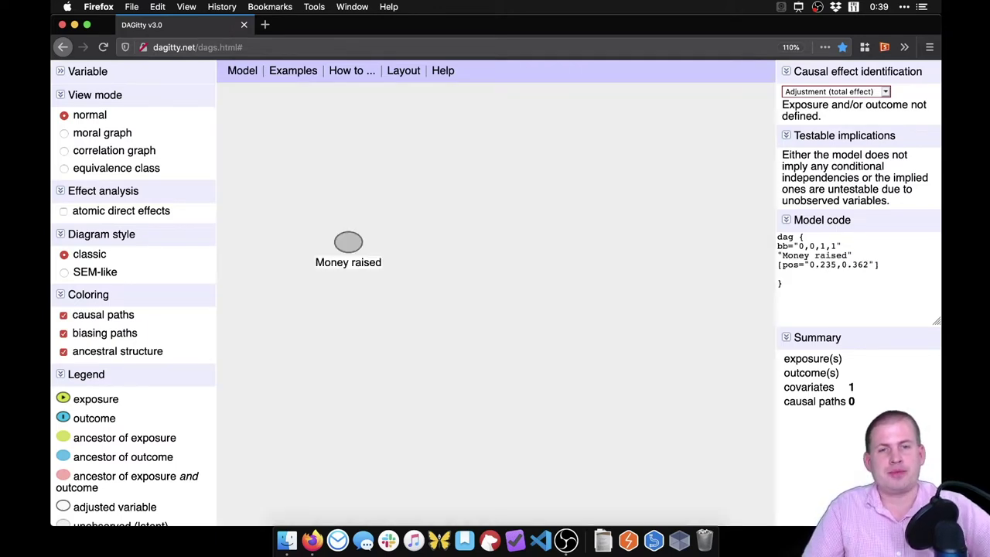
drag(654, 279, 330, 231)
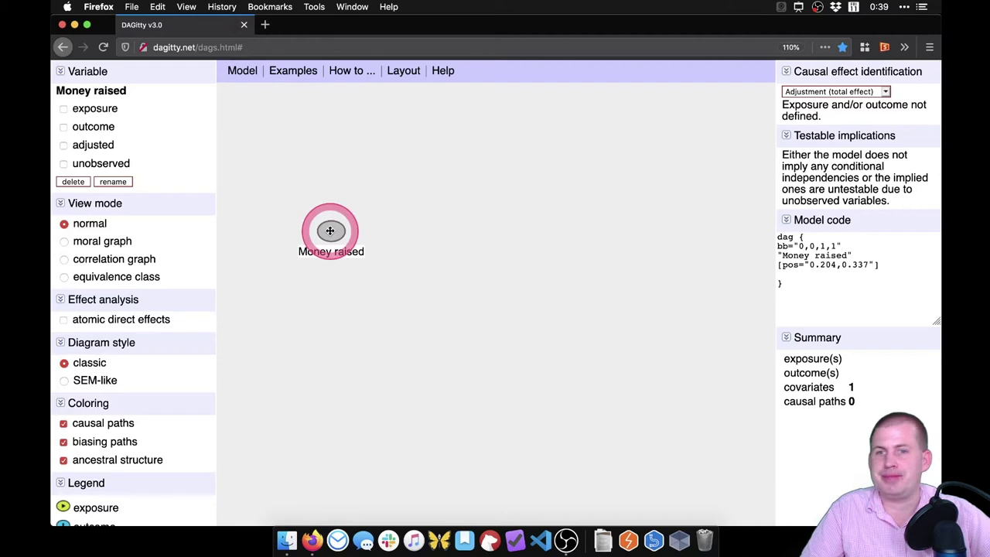
Add a variable named "Total votes" and align it level with Money raised, at about 0.58, 0.34 in the model
click(575, 229)
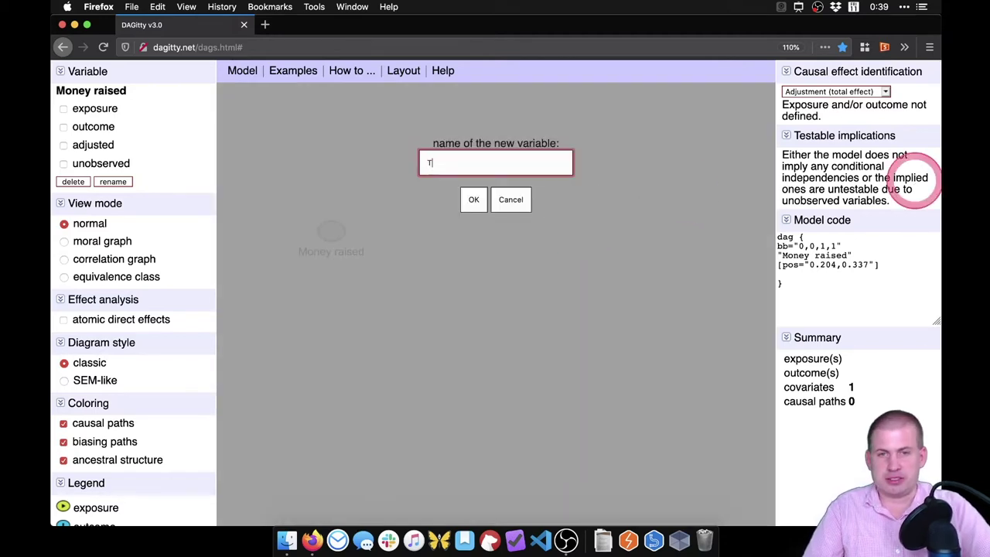
text(Total votes)
key(Return)
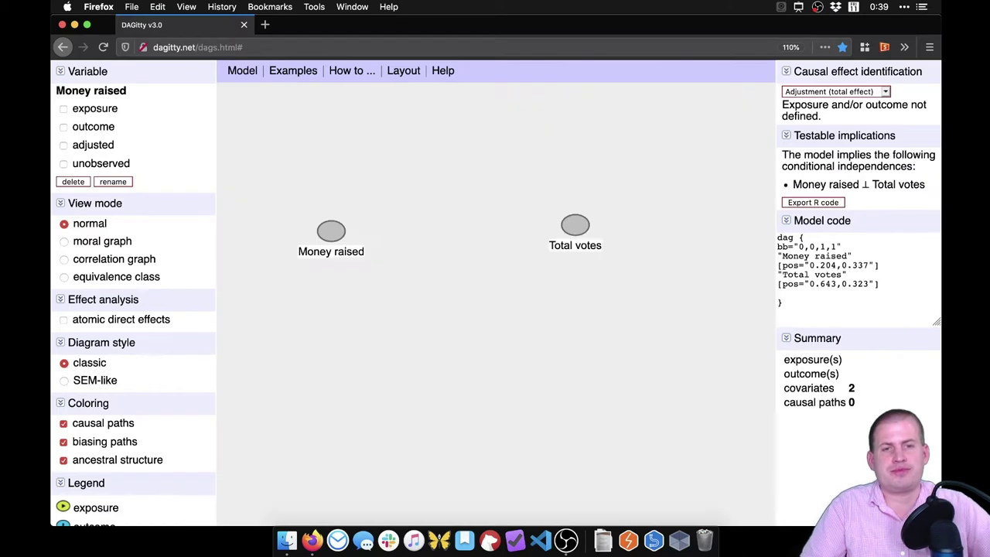
drag(574, 224, 541, 230)
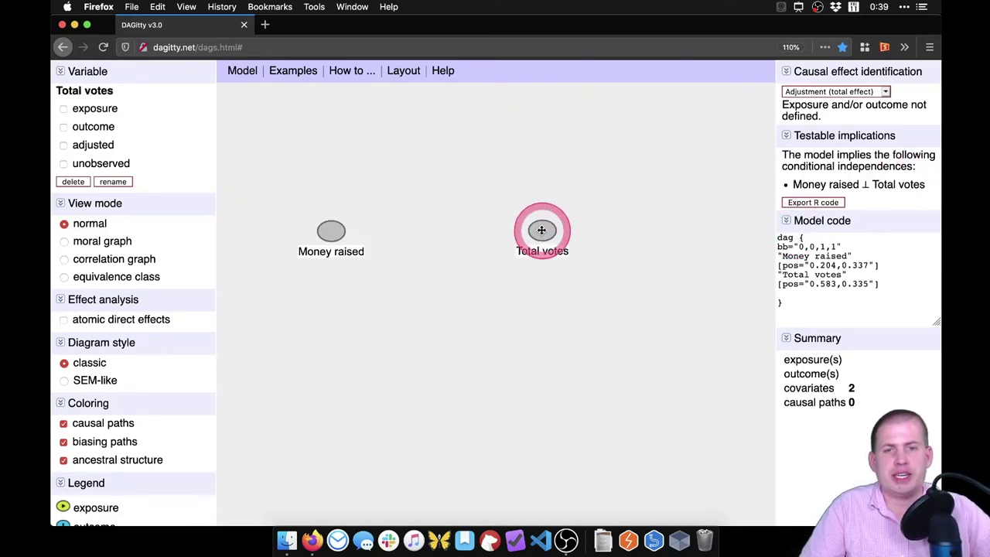
Add a variable named "Candidate quality" and place it above and between Money raised and Total votes, at about 0.34, 0.19
double_click(445, 177)
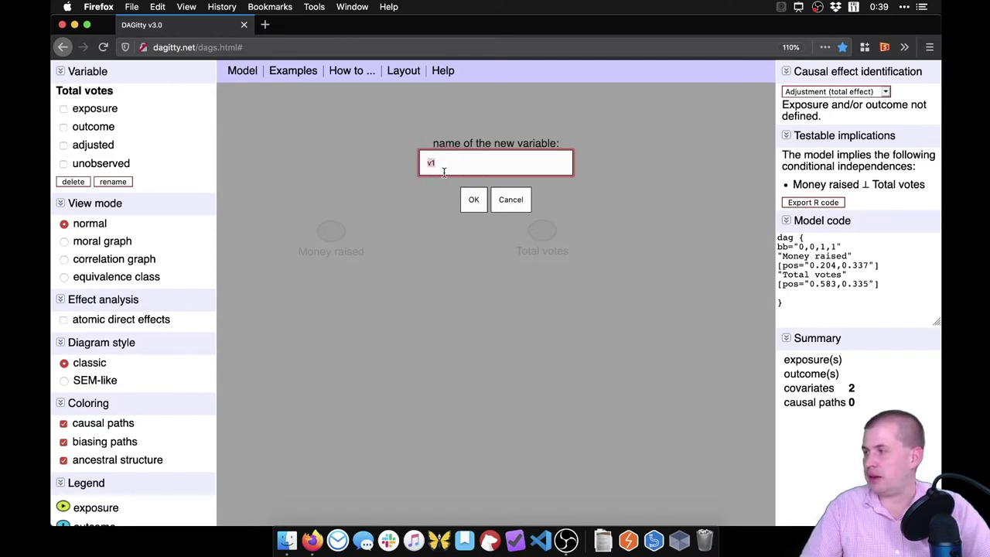
text(Candidate quality)
key(Return)
drag(571, 172, 446, 177)
click(341, 233)
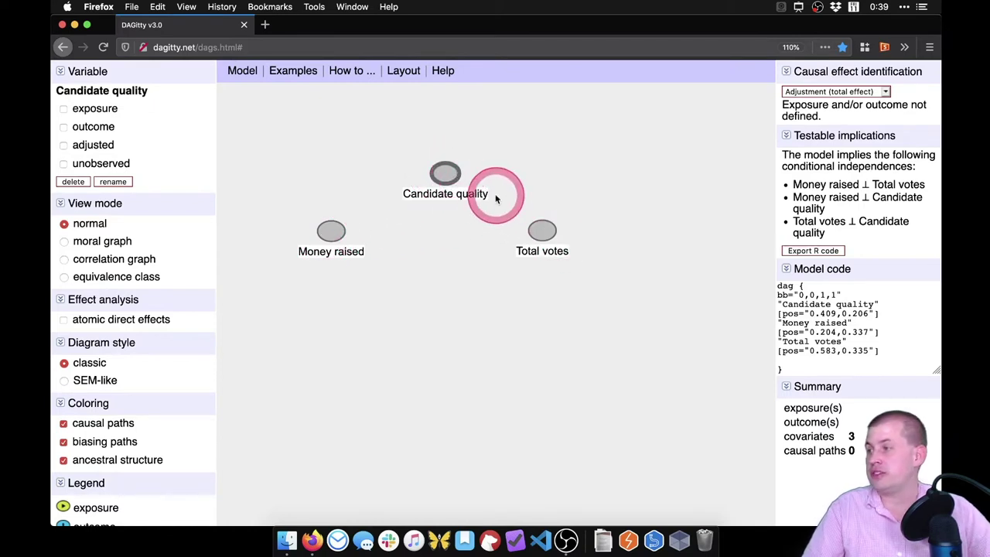
drag(445, 172, 405, 163)
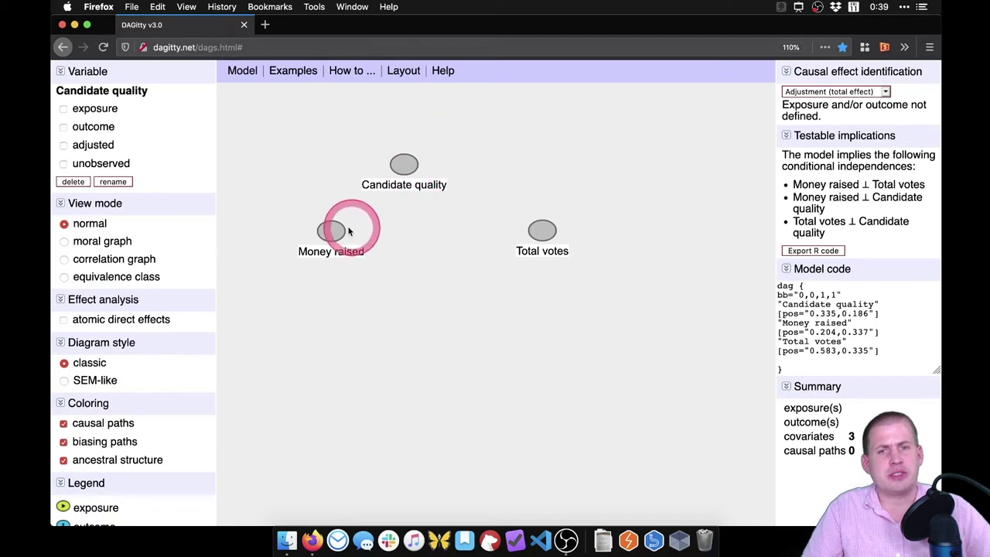
Add a variable named "Party" above Candidate quality at about 0.47, 0.08, and one named "District" just above Total votes
double_click(478, 121)
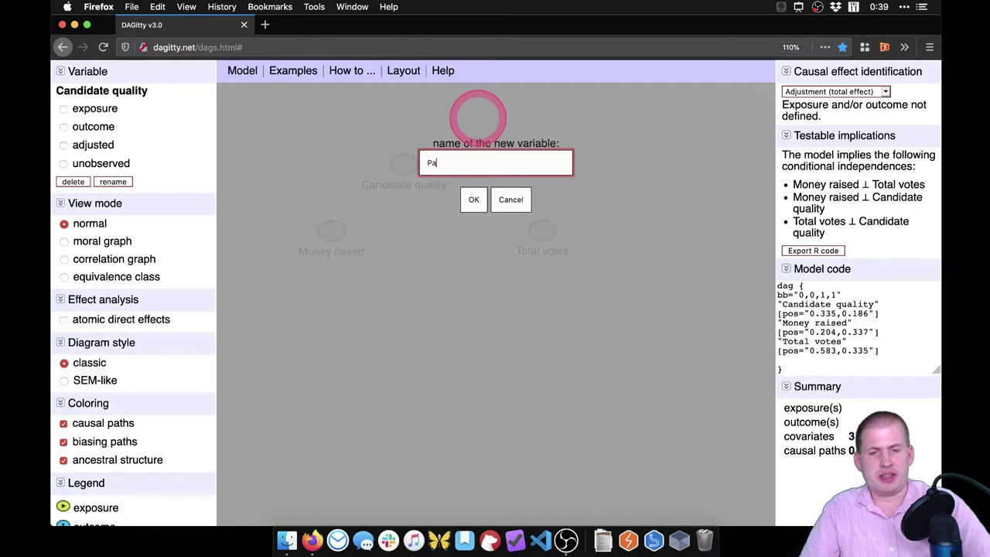
key(Return)
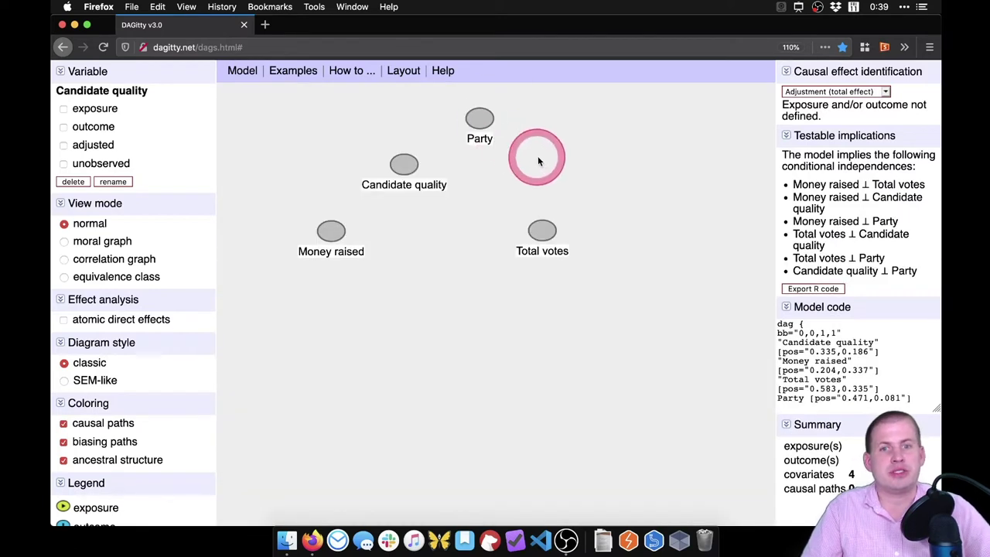
double_click(557, 168)
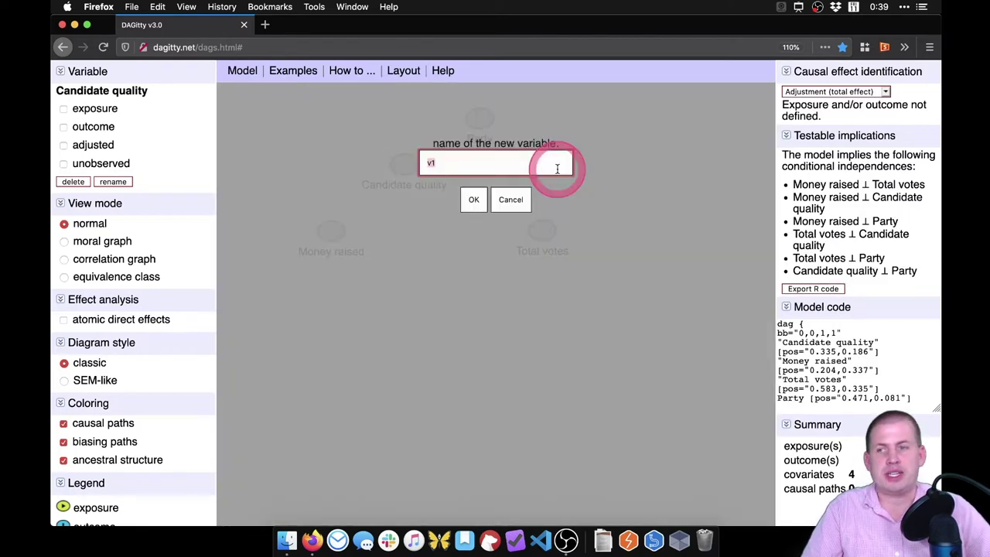
text(District)
key(Return)
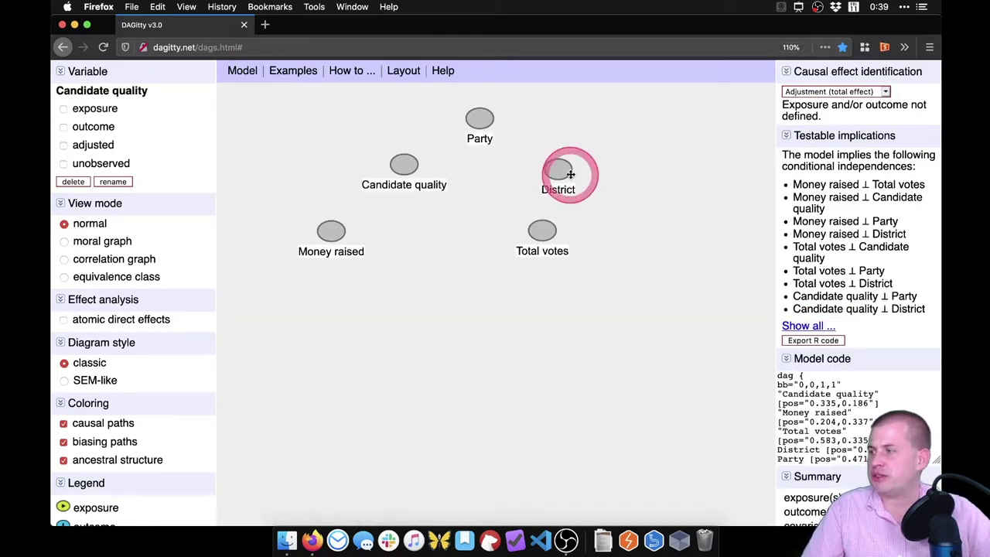
Add a variable named "Hire campaign manager" below Total votes, at about 0.49, 0.50 in the model
double_click(488, 307)
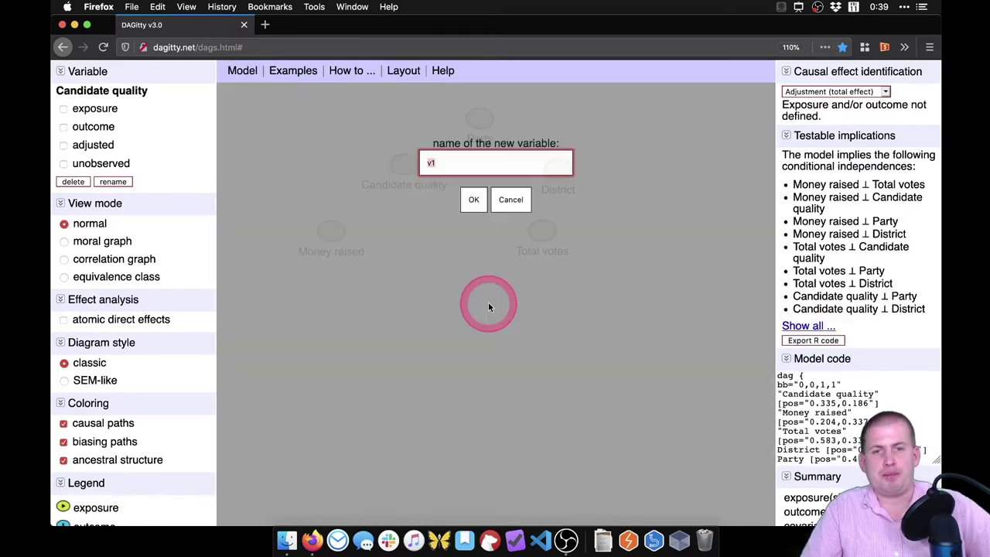
text(Hire campaign manager)
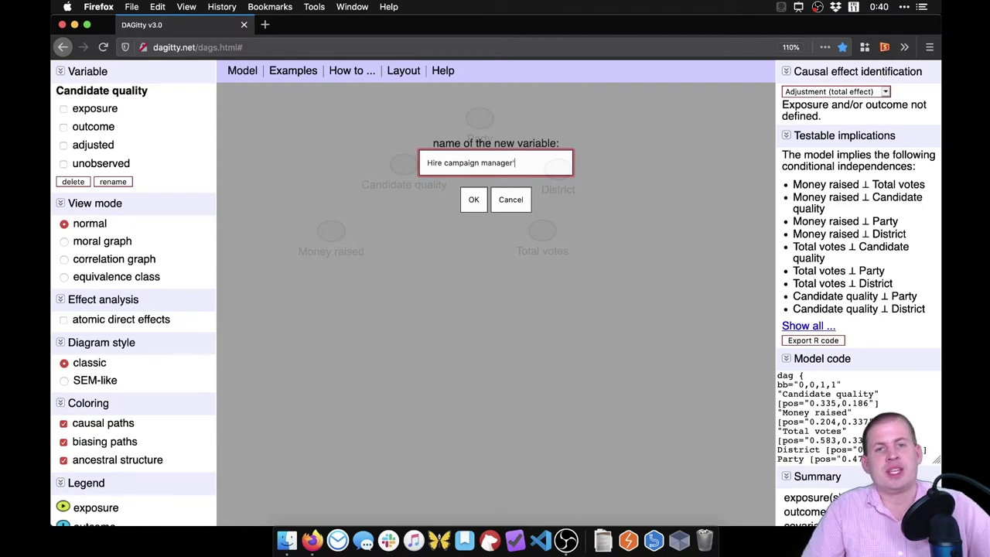
key(Return)
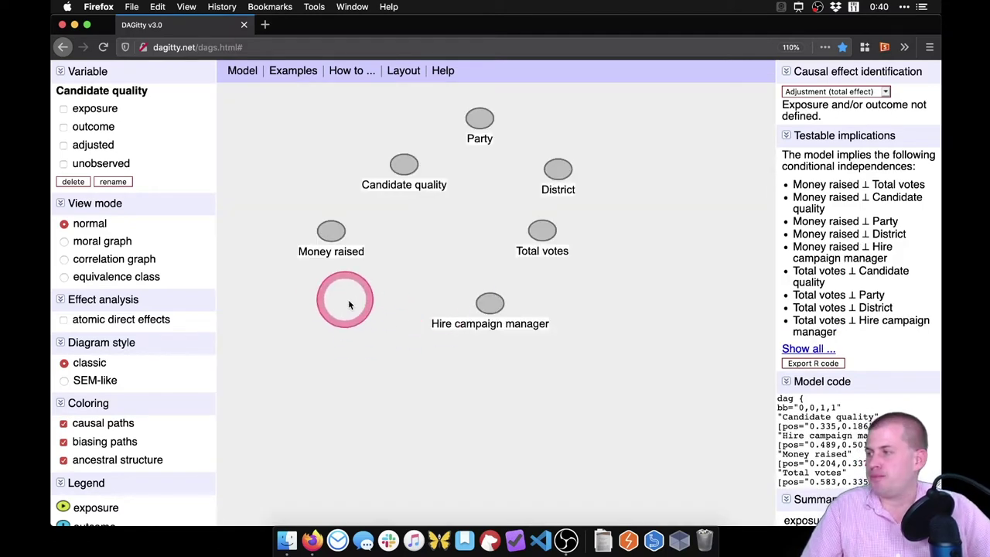
Add a variable named "Won election" below Money raised, level with Hire campaign manager
double_click(349, 304)
text(Wo)
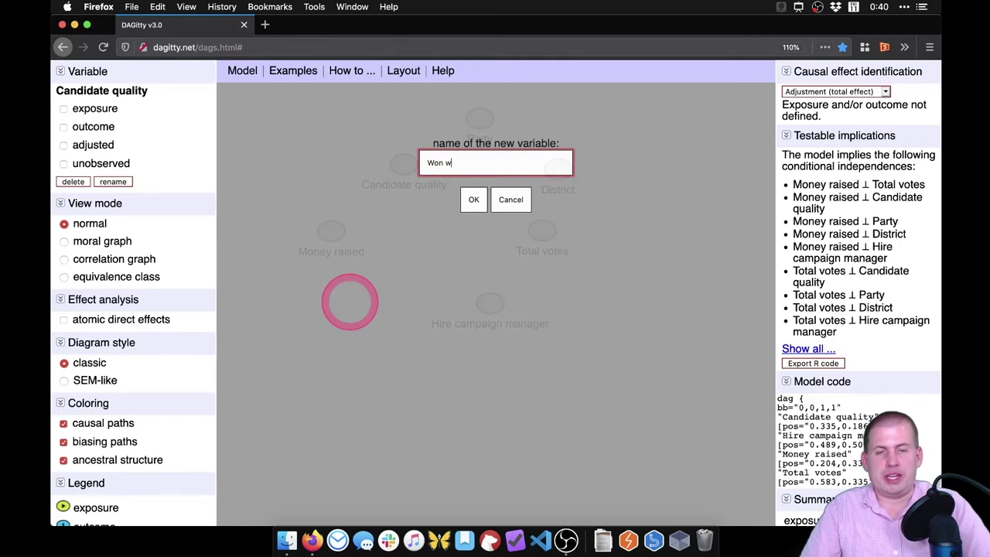
text(n w)
key(BackSpace)
text(election)
key(Return)
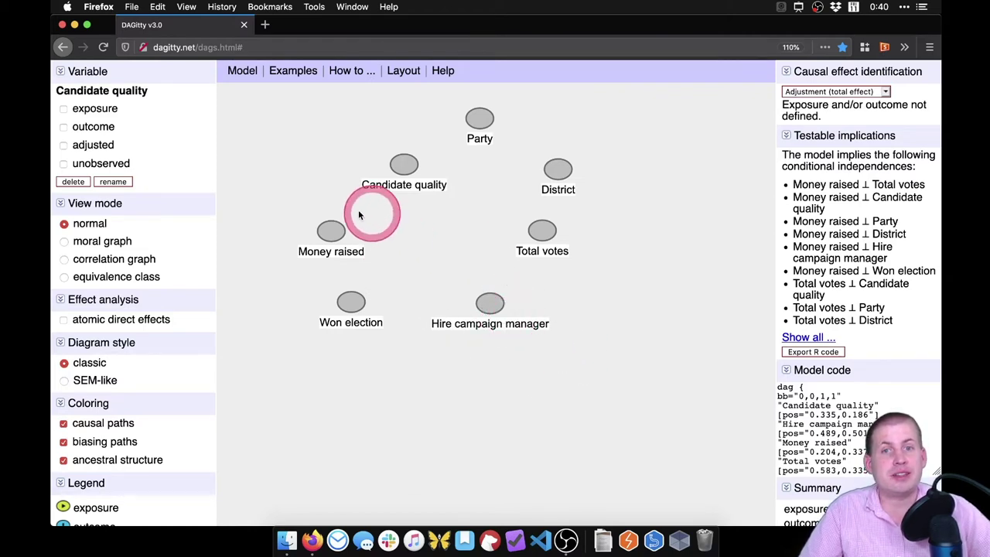
Draw causal arrows from Money raised to Total votes and from Candidate quality to both of them
click(333, 231)
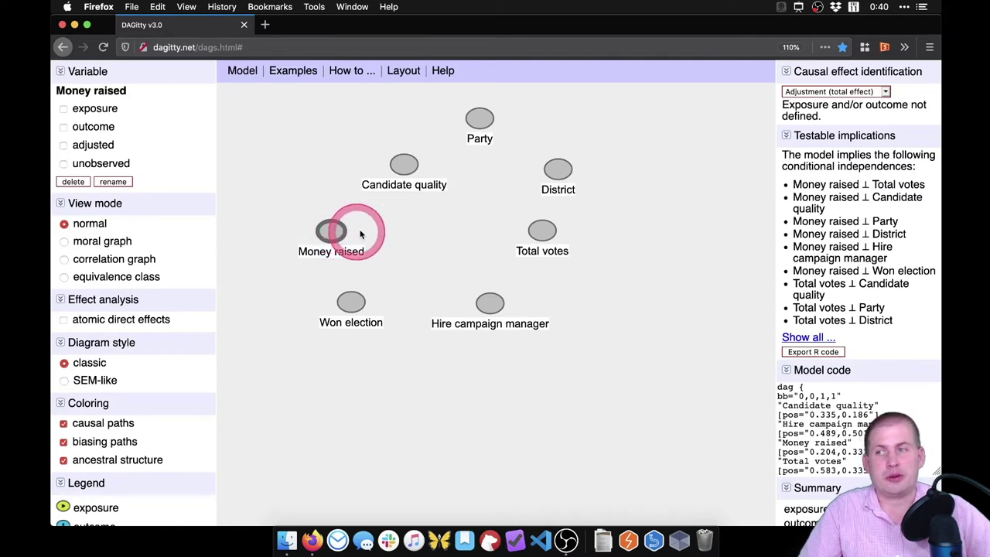
click(545, 228)
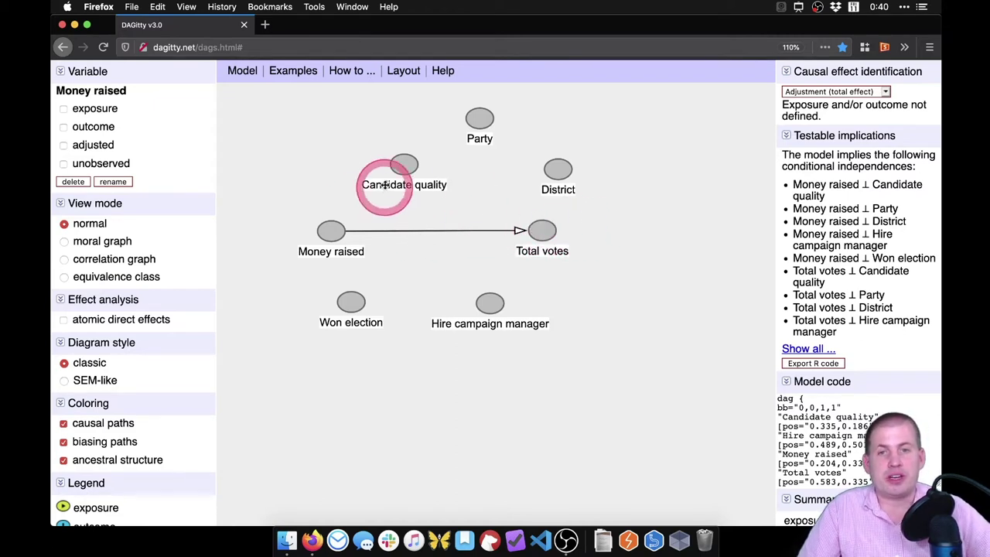
click(405, 165)
click(331, 229)
click(404, 164)
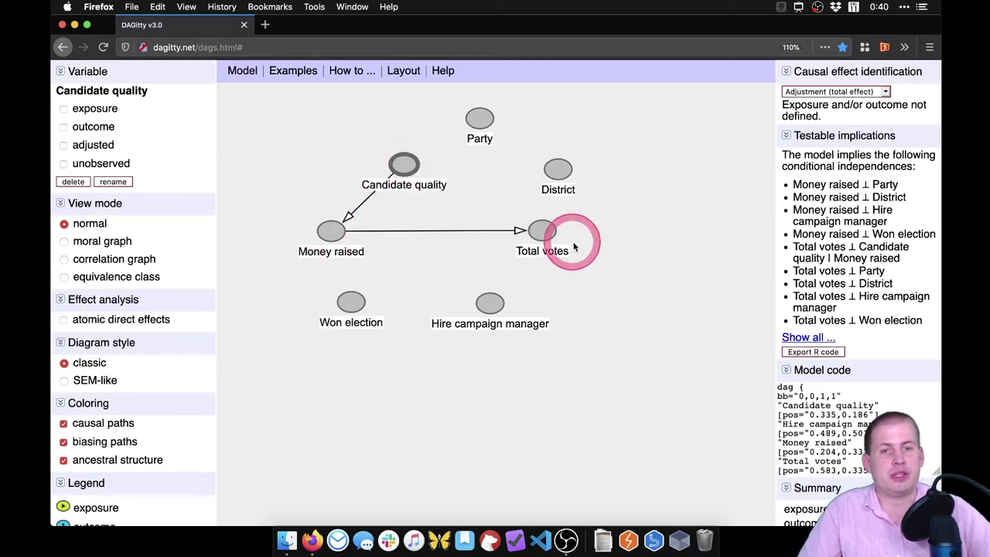
click(541, 230)
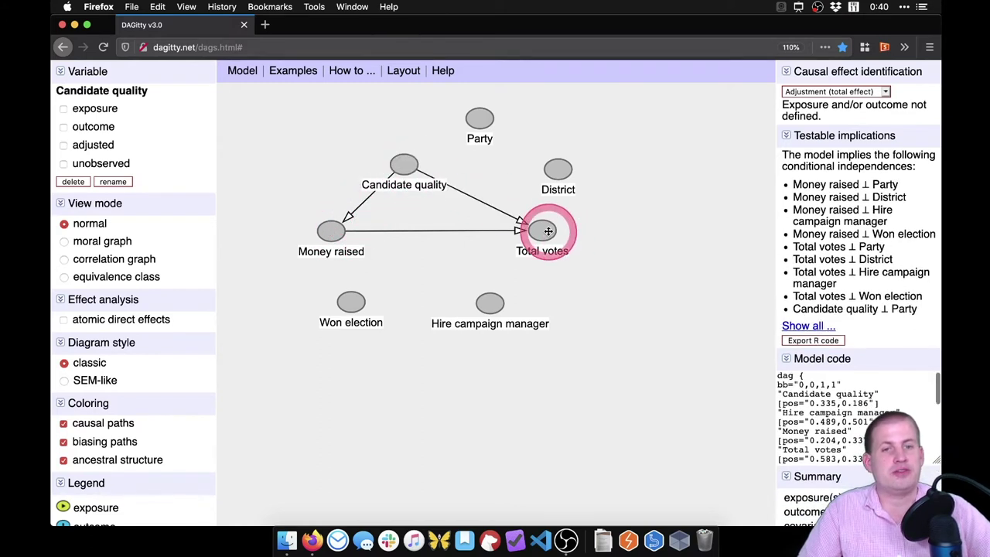
Draw causal arrows from District to Money raised and from District to Total votes
click(560, 173)
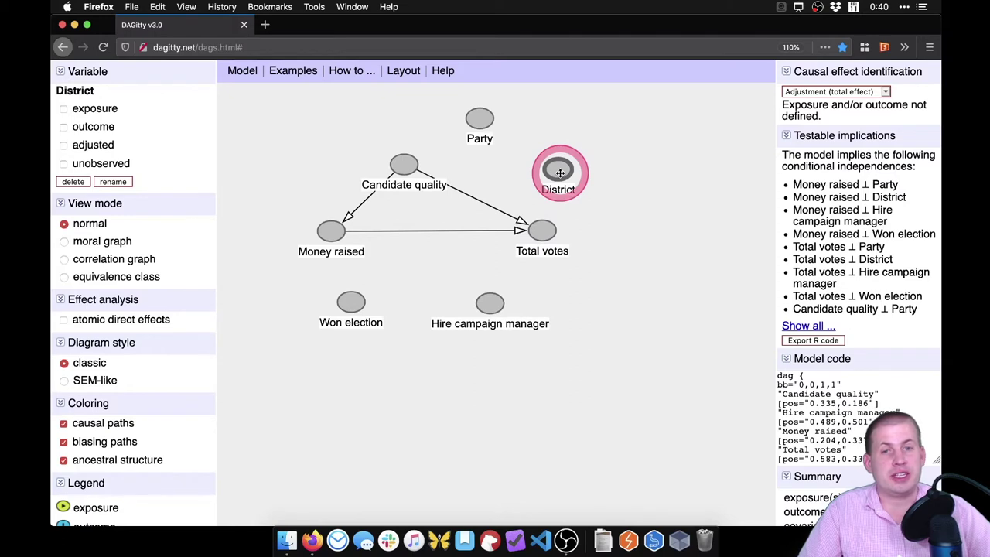
click(327, 232)
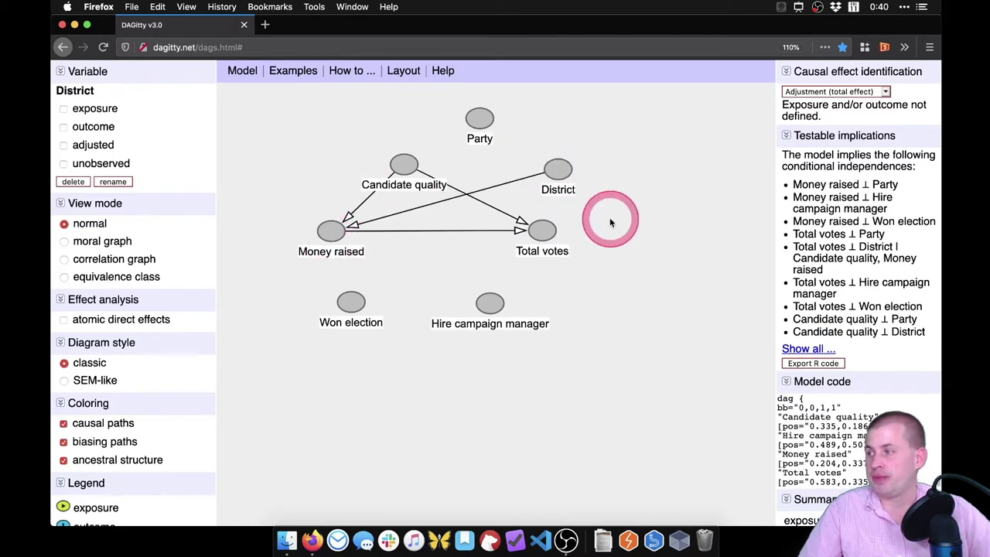
click(559, 168)
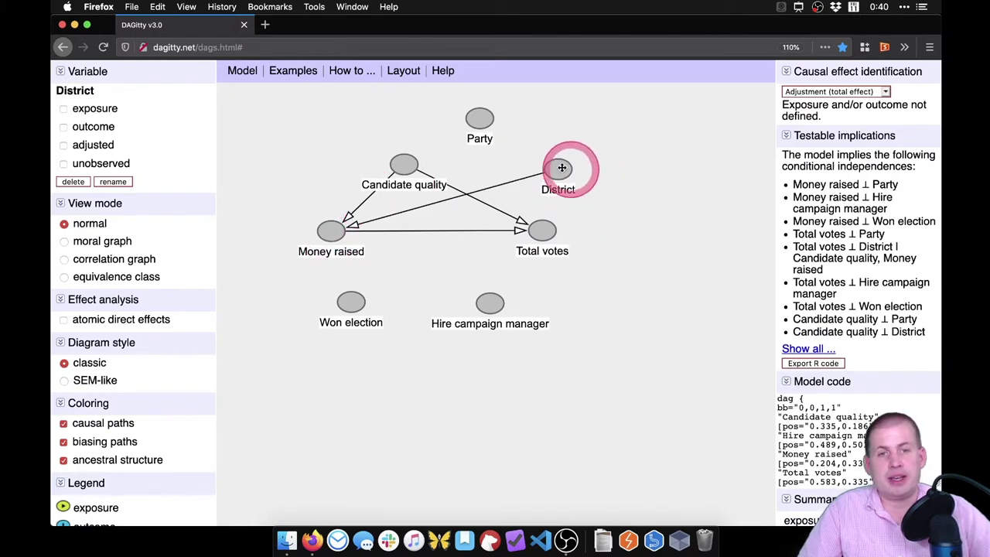
click(542, 230)
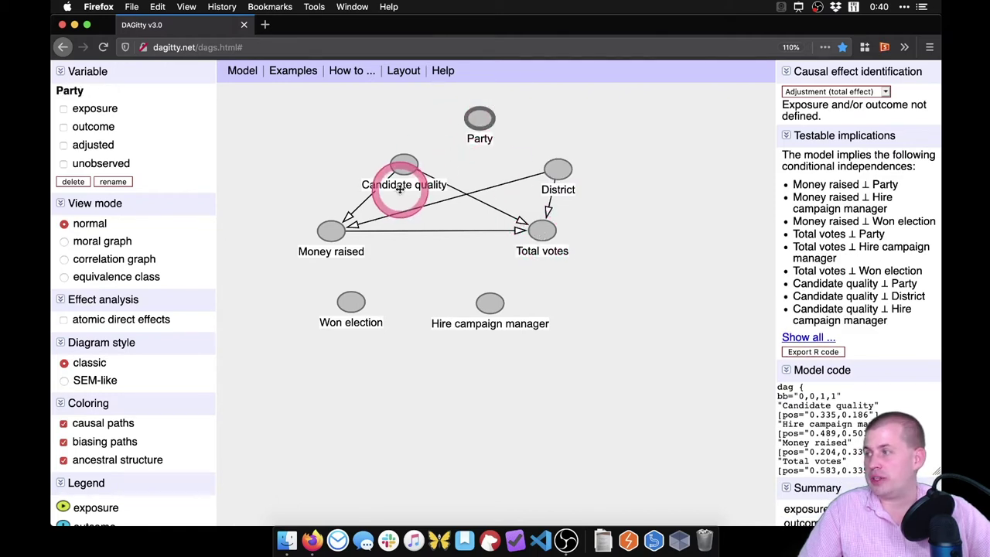
Draw causal arrows from Party to Money raised and Total votes, and move Candidate quality to about 0.26, 0.11
click(331, 230)
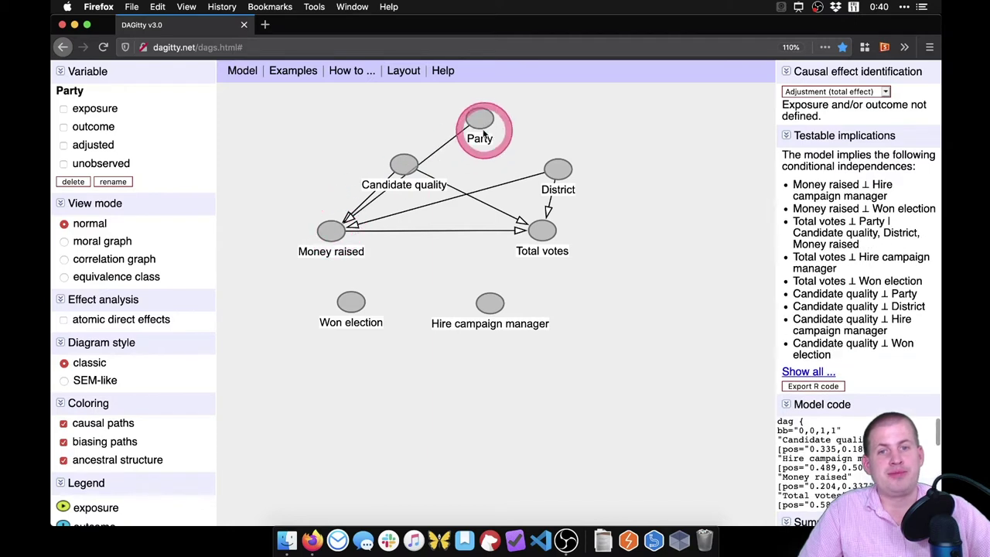
click(539, 230)
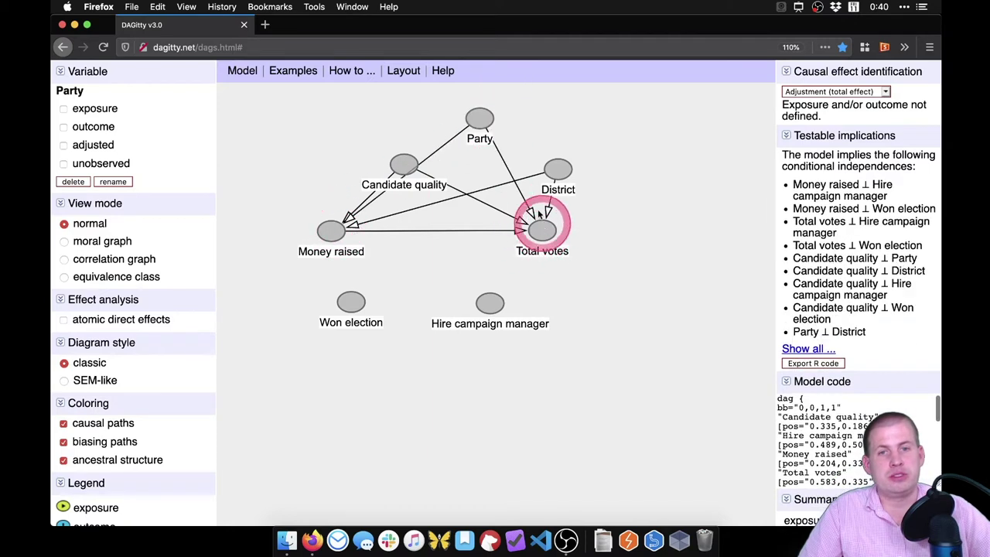
click(404, 161)
drag(404, 162, 363, 133)
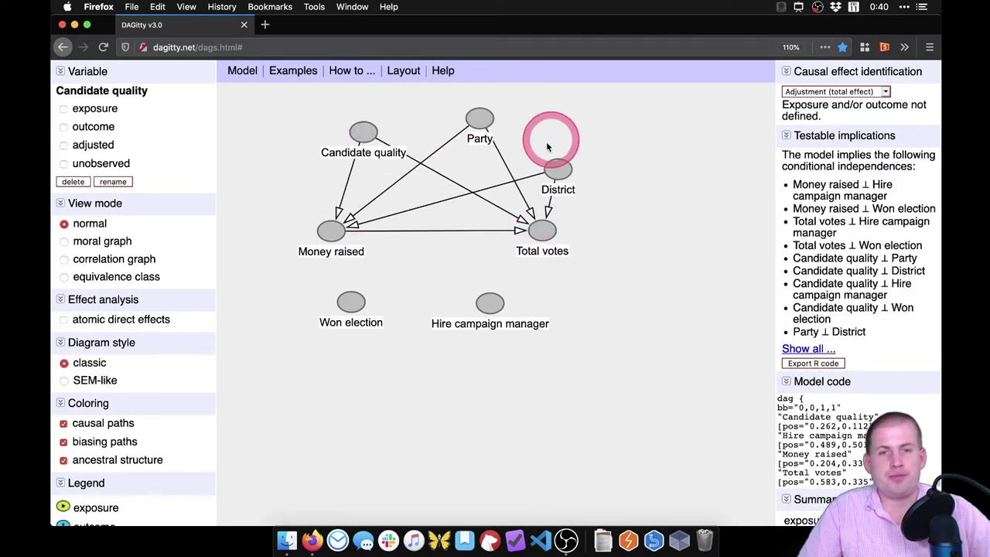
Draw causal arrows from Money raised to Hire campaign manager and from Hire campaign manager to Total votes
click(329, 232)
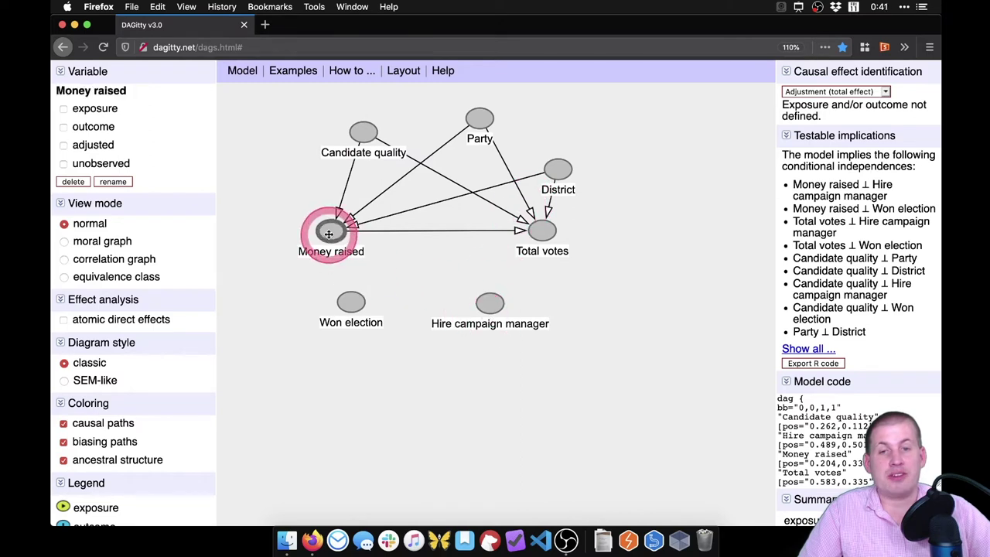
click(491, 303)
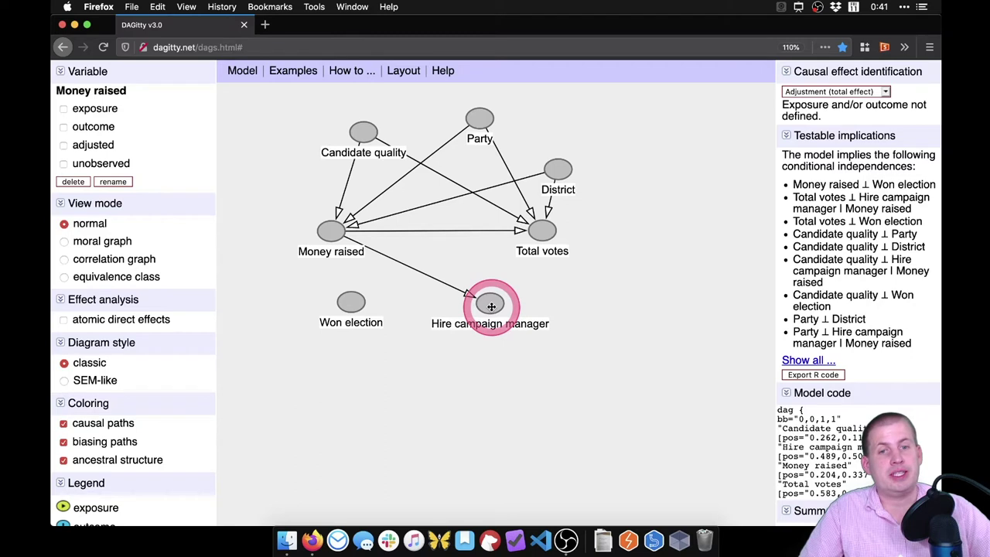
click(492, 306)
click(543, 230)
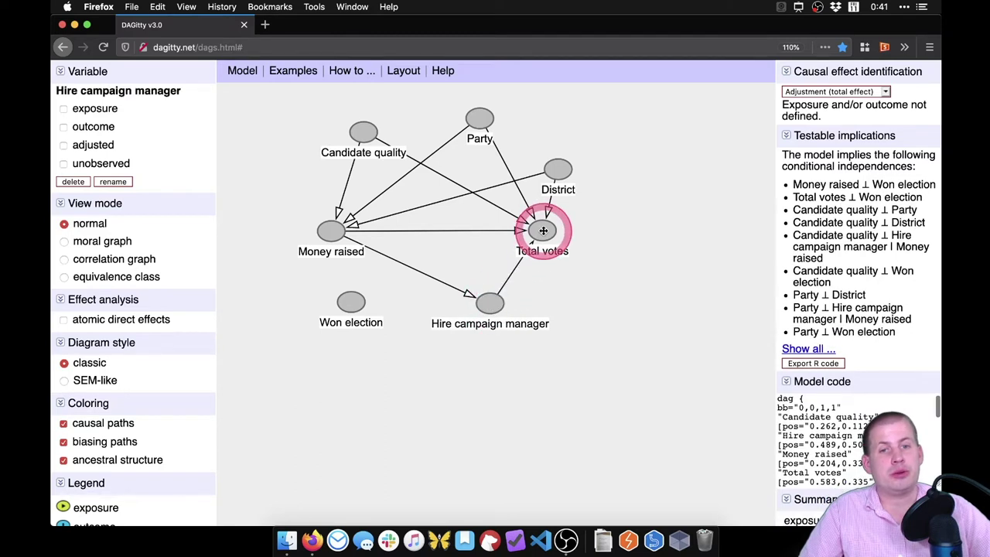
Draw causal arrows from Money raised and from Total votes to Won election
click(331, 231)
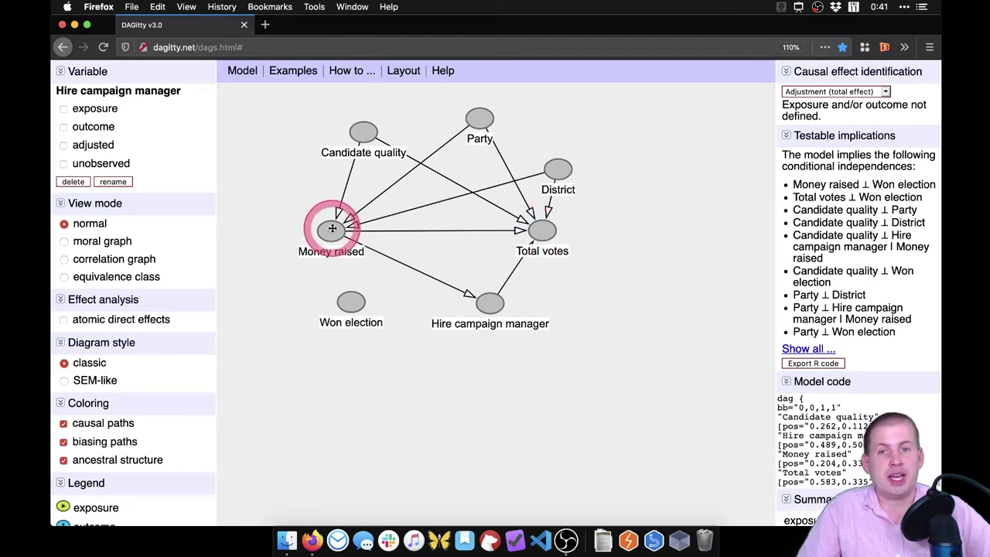
click(354, 313)
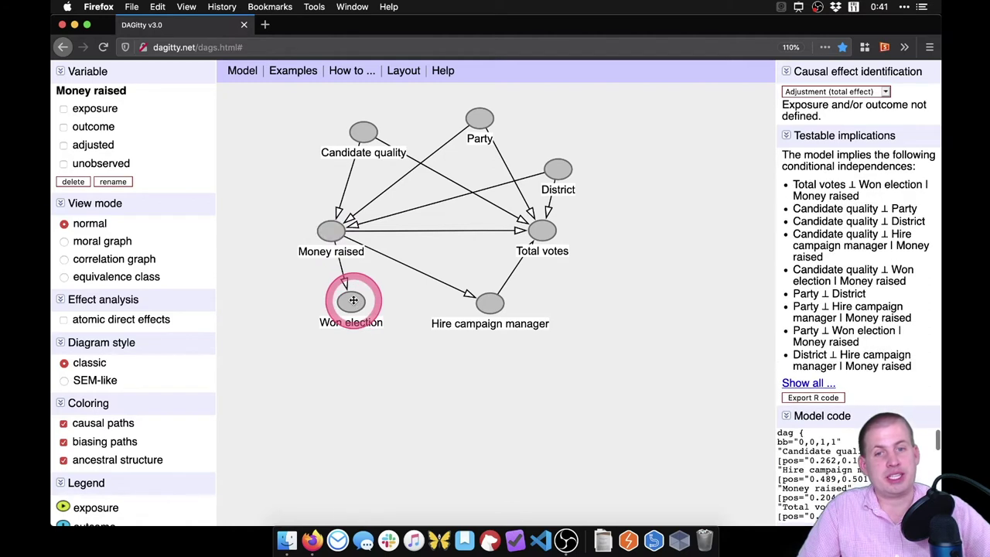
click(542, 229)
click(352, 301)
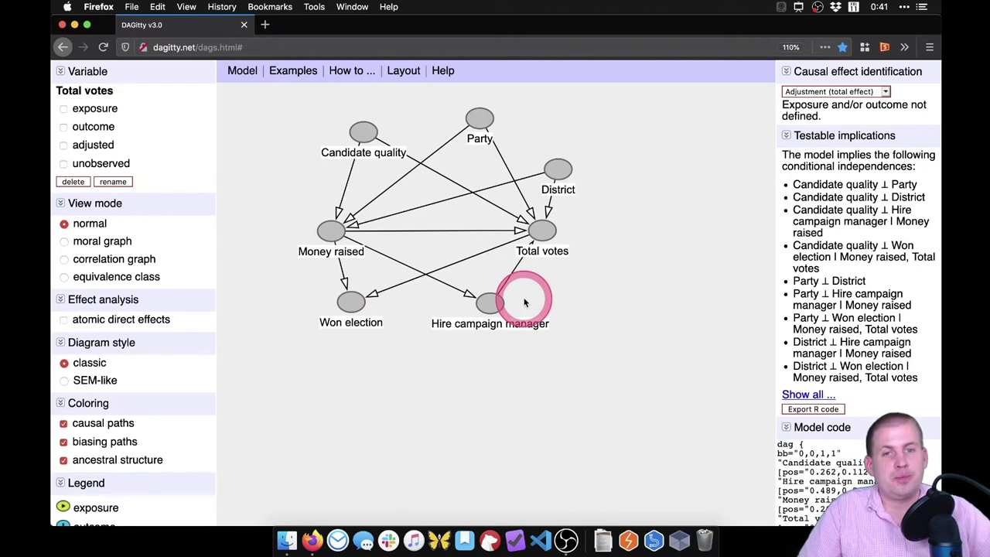
Add a variable named "History" above District, roughly level with Party
double_click(571, 118)
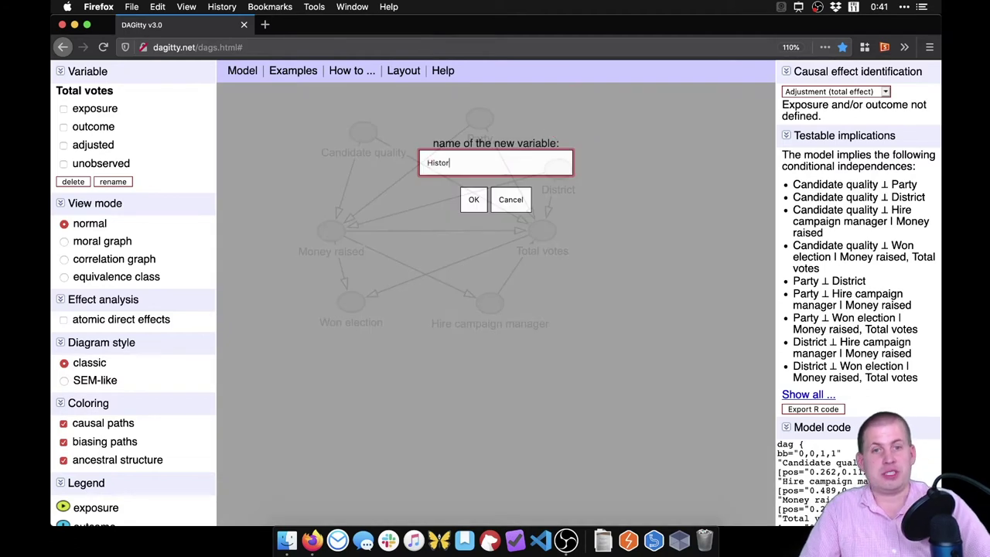
text(y)
key(Return)
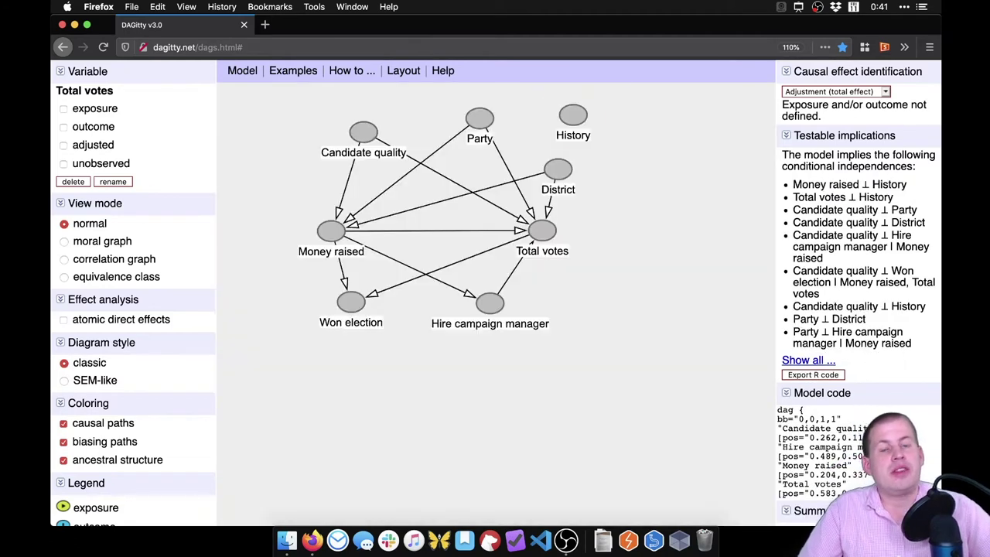
Place History directly above District and draw causal arrows from History to Party and to District
click(572, 114)
drag(479, 110, 478, 117)
drag(569, 132, 560, 102)
click(557, 168)
click(456, 139)
click(561, 98)
Set Total votes as the outcome and Money raised as the exposure of the model
click(543, 215)
click(558, 148)
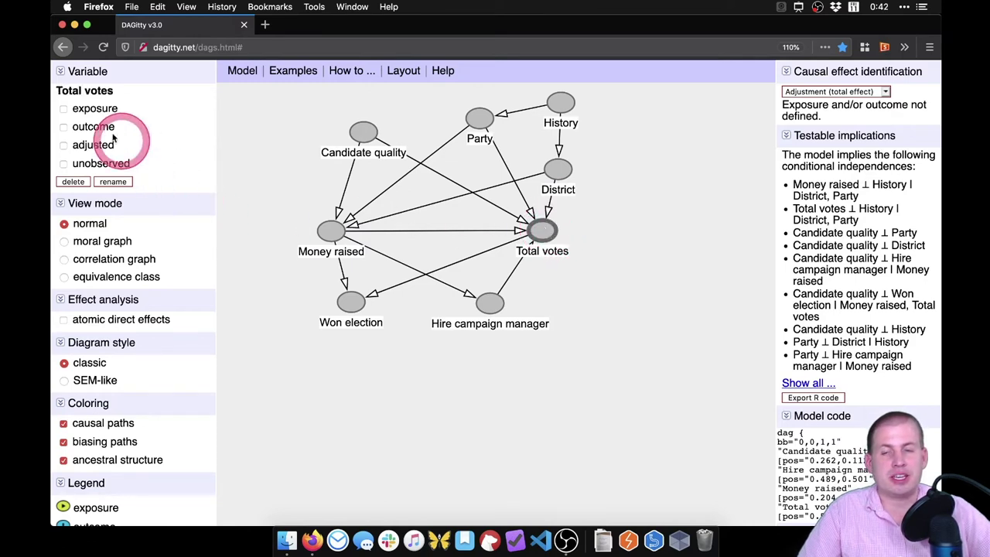
click(64, 126)
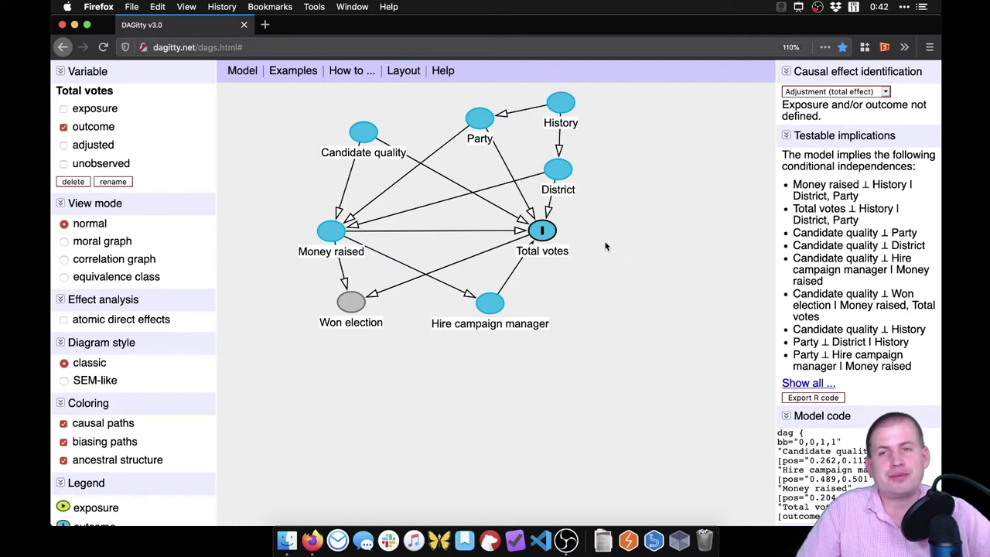
click(333, 228)
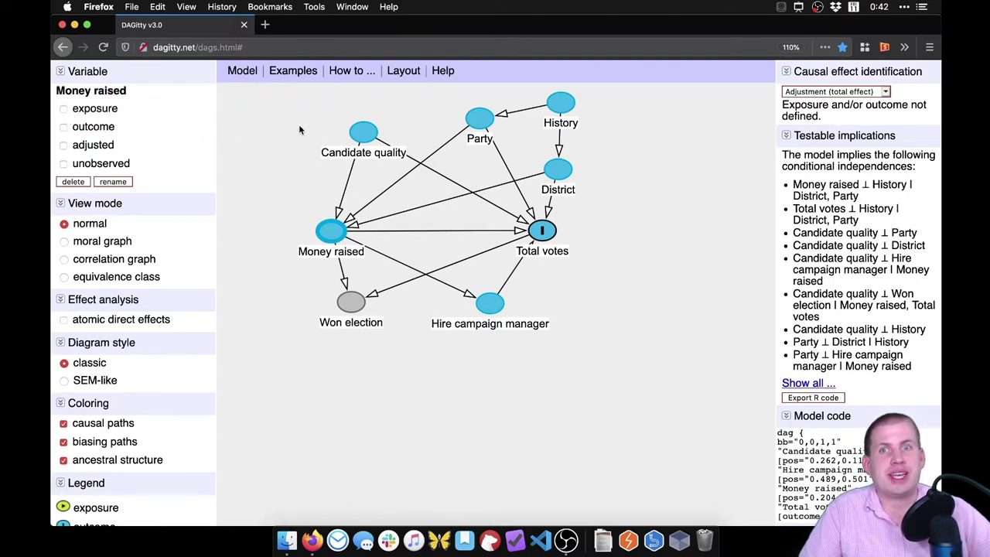
click(92, 111)
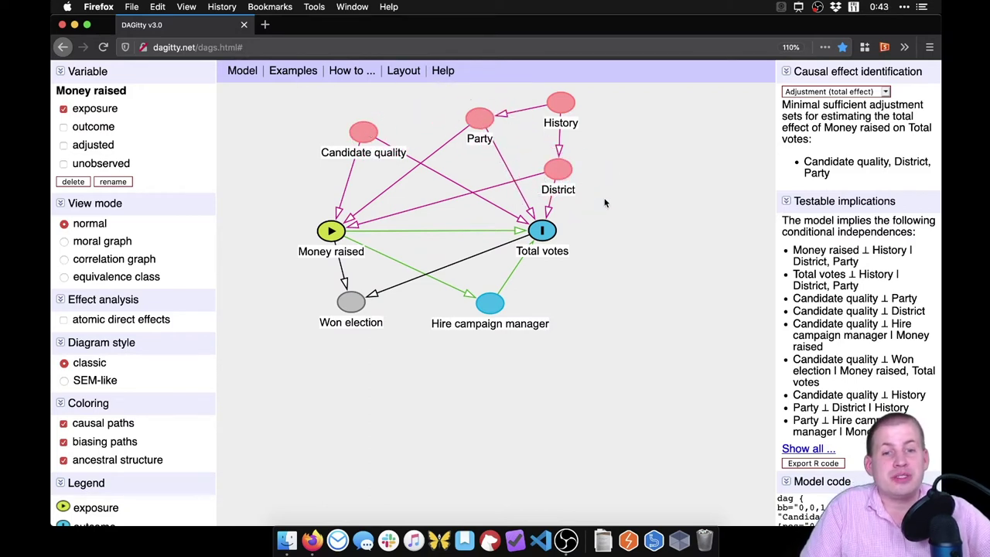
Trace the biasing paths from Candidate quality to Money raised and Total votes in the diagram
click(567, 541)
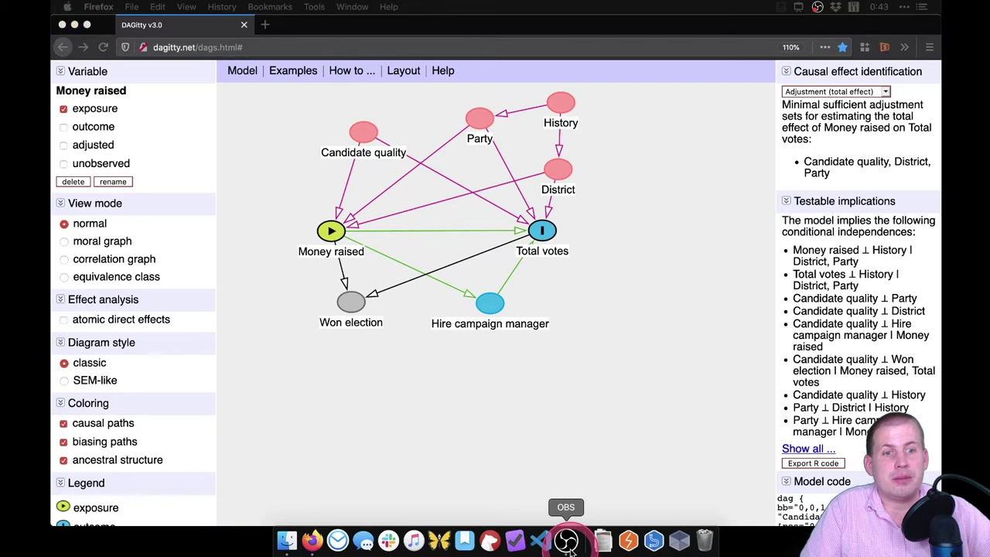
click(526, 27)
click(362, 134)
click(337, 223)
click(363, 133)
click(331, 232)
click(364, 133)
click(345, 222)
click(334, 235)
click(364, 133)
click(331, 232)
click(360, 136)
click(520, 218)
click(570, 239)
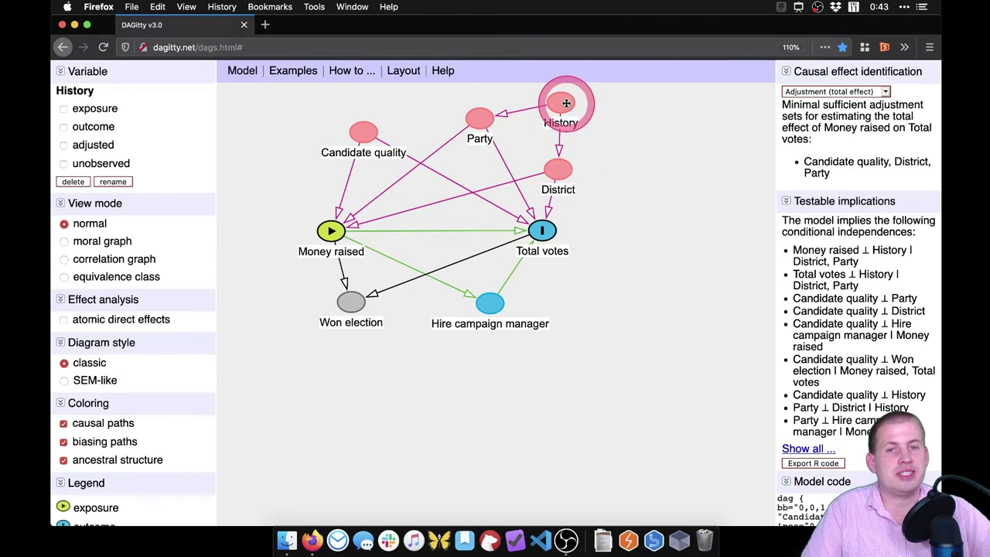
Mark History as unobserved and move it farther away from Party, up and to the right of District
click(64, 164)
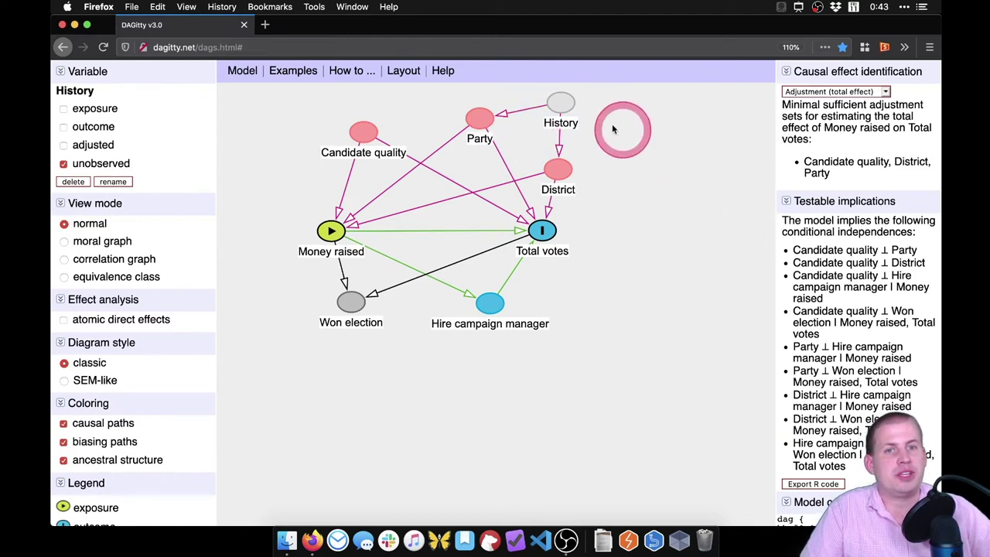
drag(560, 103, 594, 103)
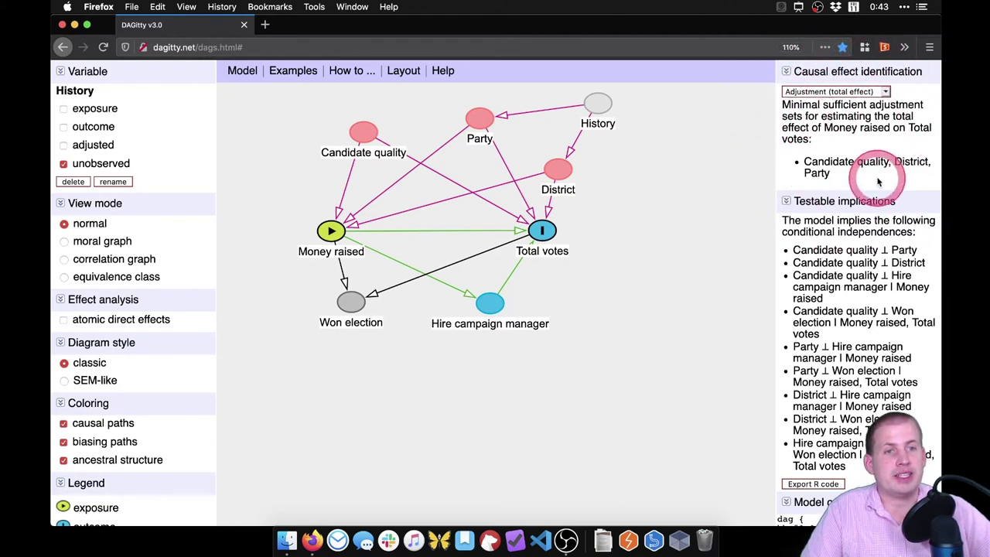
Read the minimal sufficient adjustment set for the total effect of Money raised on Total votes
drag(783, 106, 809, 144)
click(809, 149)
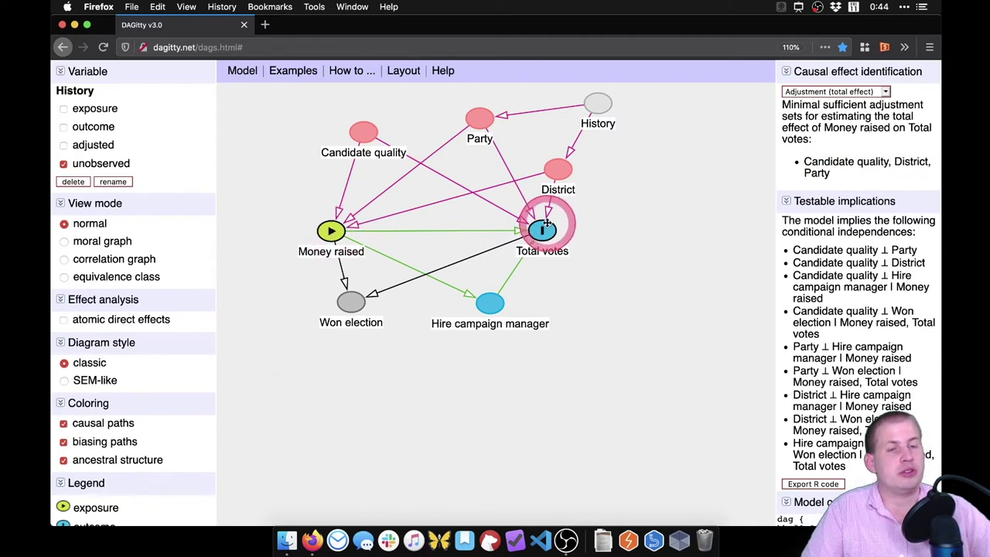
drag(804, 162, 888, 162)
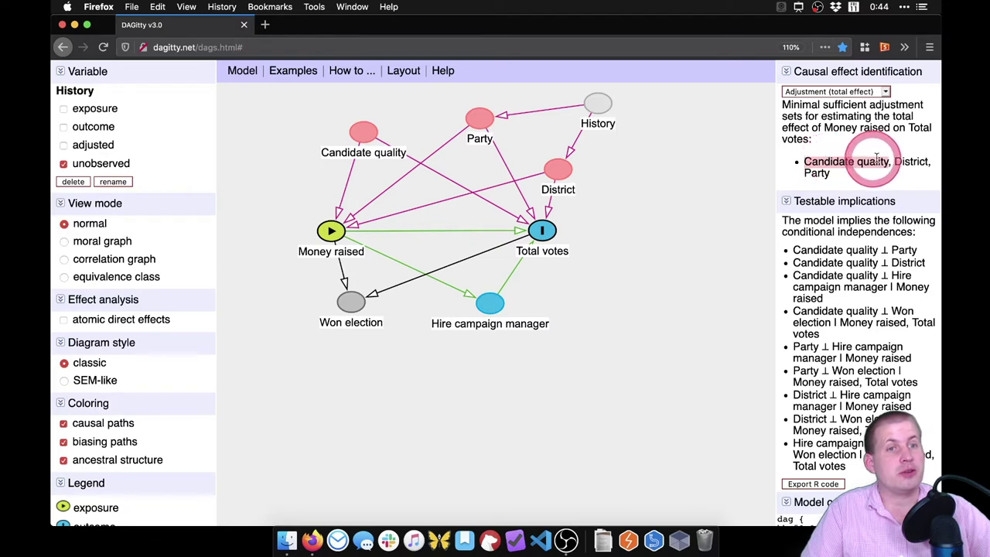
click(812, 164)
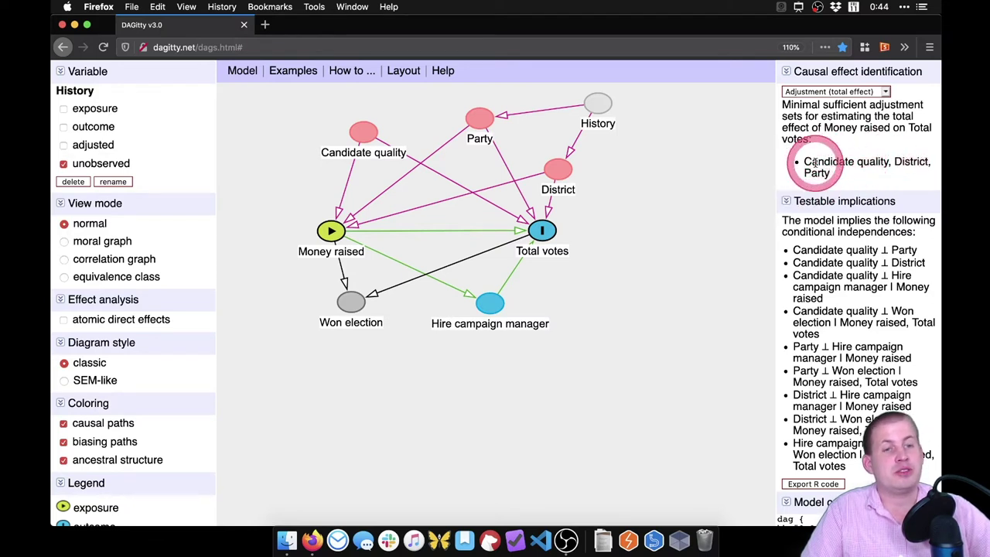
drag(807, 165, 796, 190)
click(368, 235)
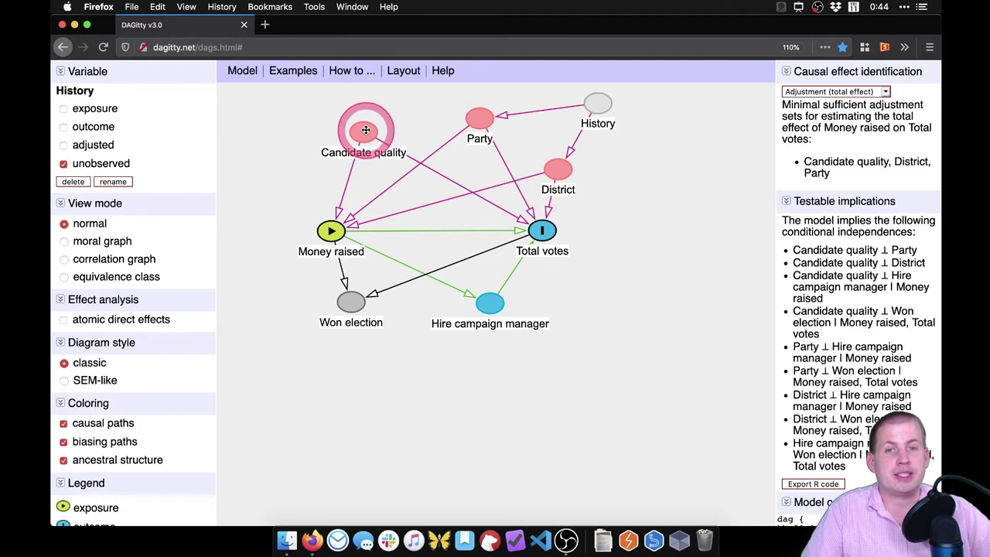
Mark Candidate quality, Party and District as adjusted variables
click(65, 146)
click(479, 120)
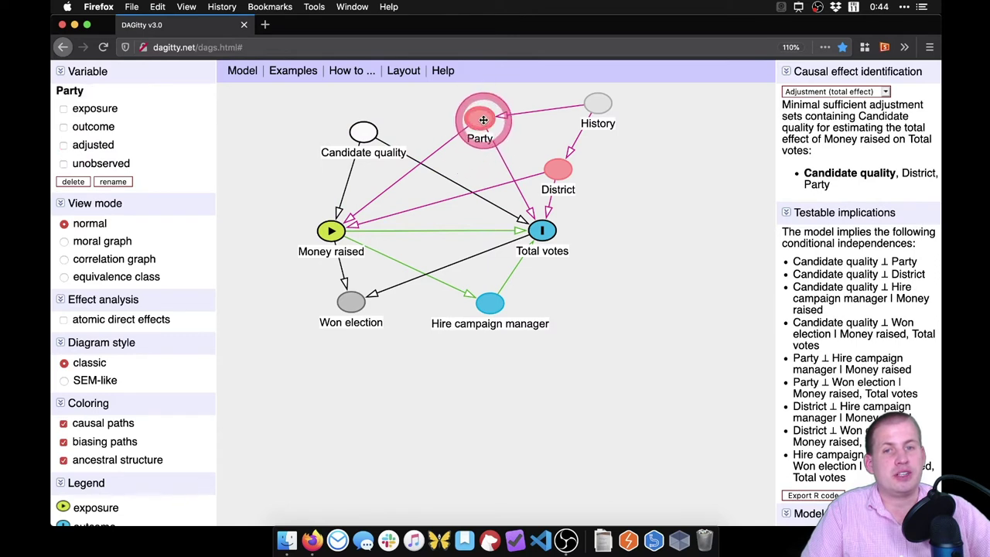
click(63, 146)
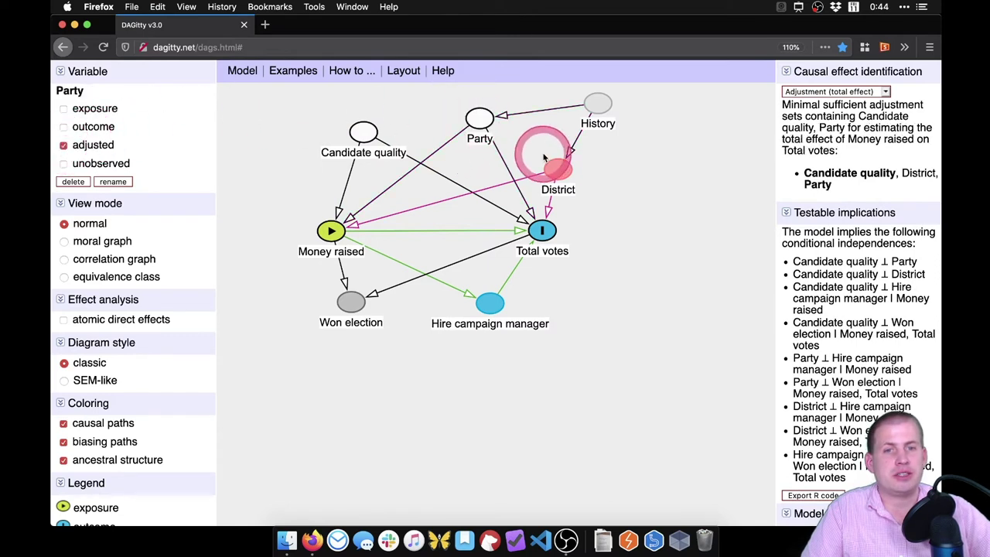
click(558, 169)
click(63, 145)
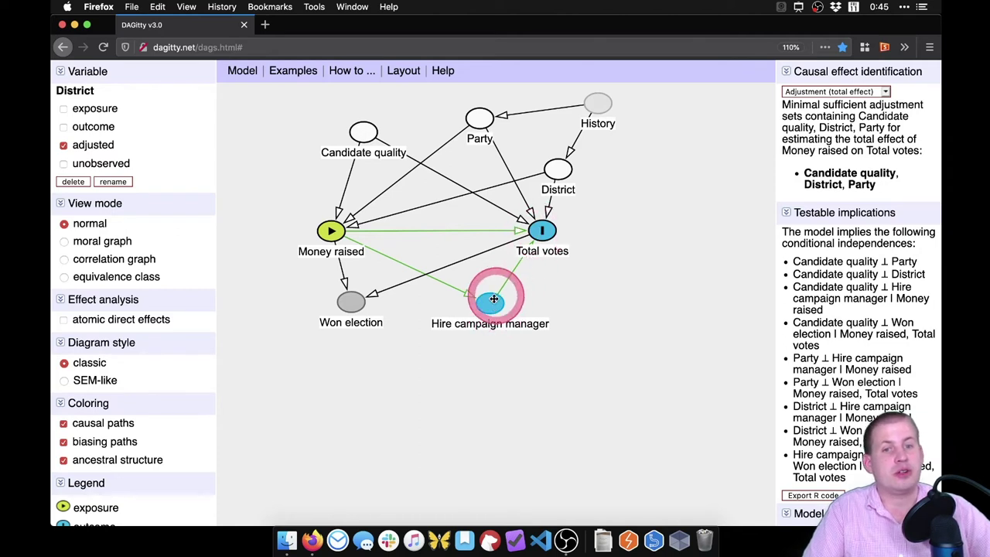
Try marking Hire campaign manager as adjusted, read the causal effect identification, and clear the adjustment
click(64, 145)
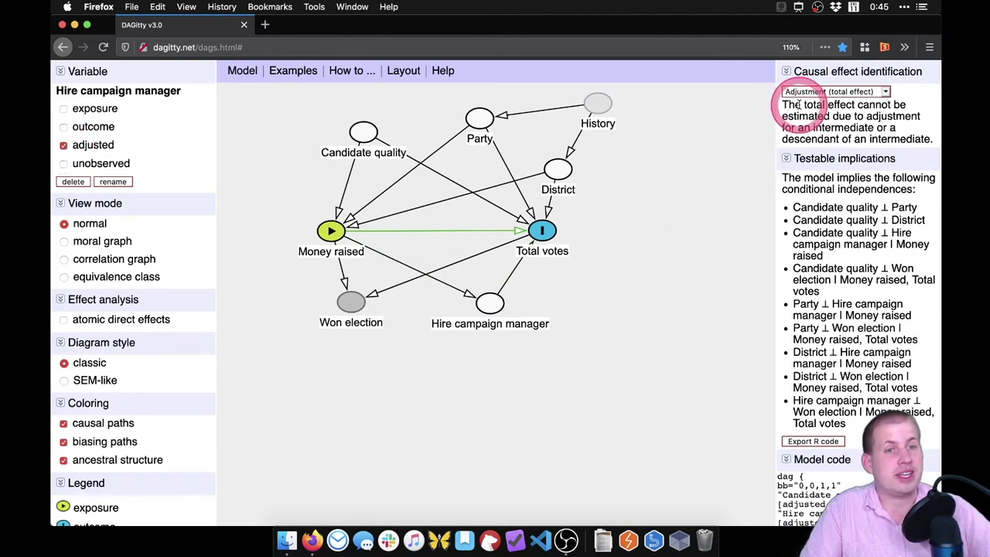
drag(791, 104, 848, 128)
click(848, 128)
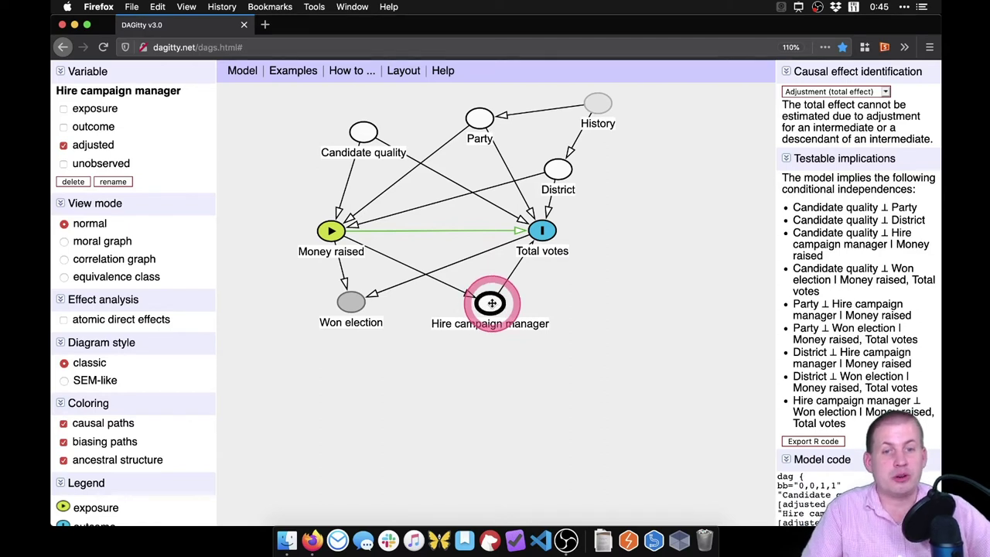
click(80, 147)
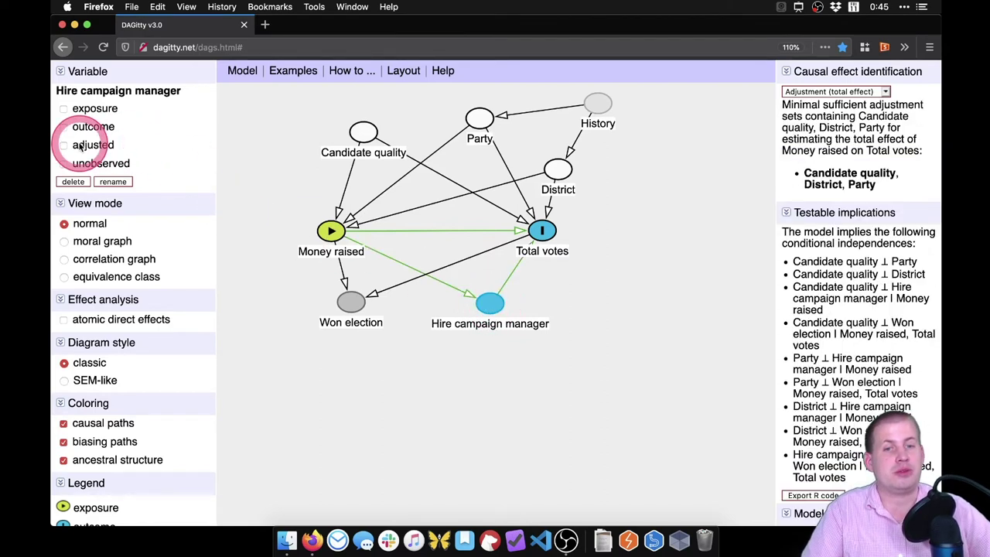
Mark Won election as an adjusted variable to examine how it affects the paths
click(350, 303)
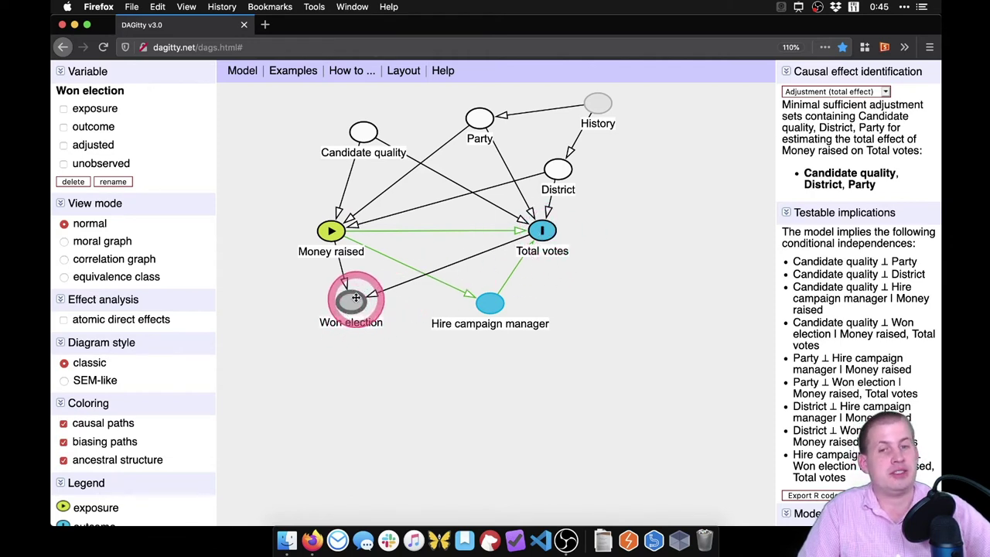
click(63, 145)
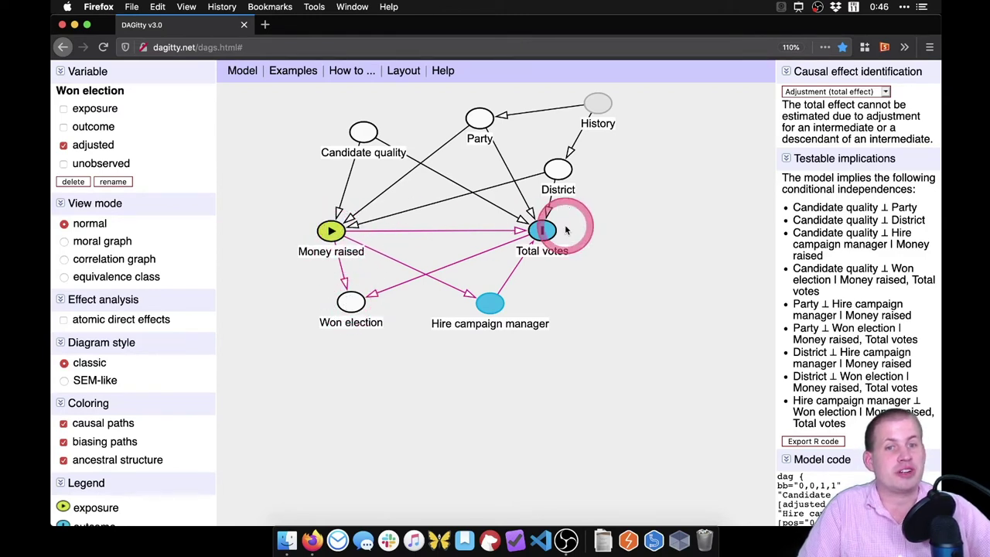
Remove the adjusted status from the Won election variable
click(351, 301)
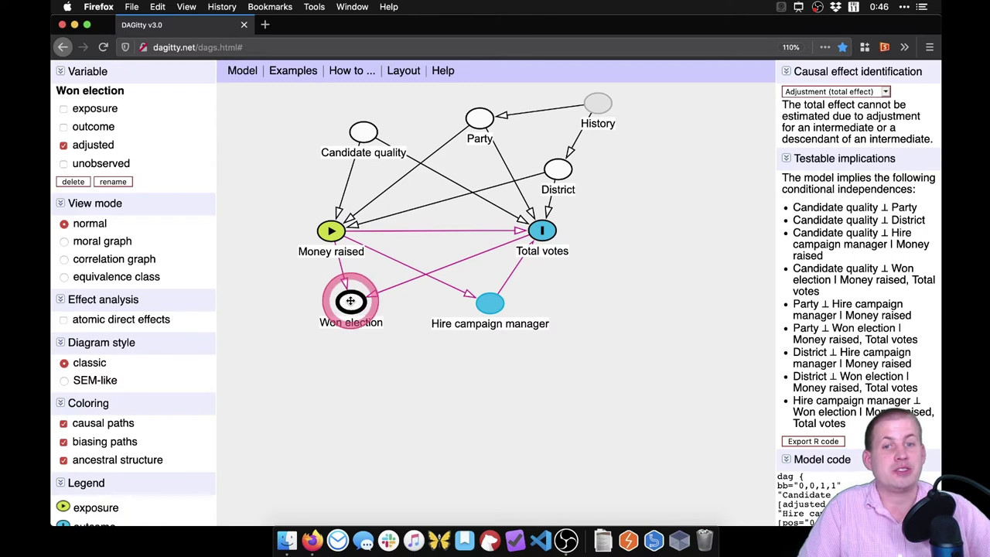
click(63, 146)
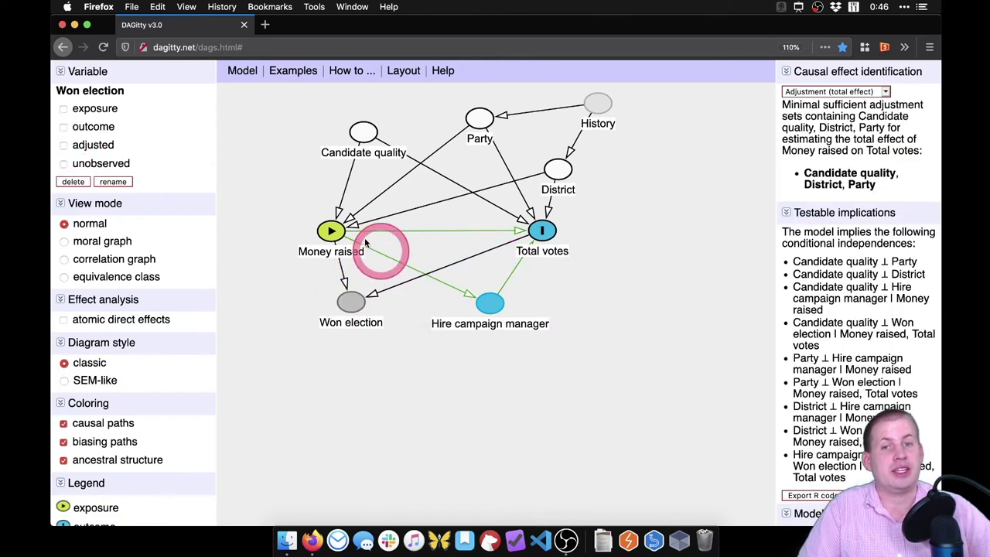
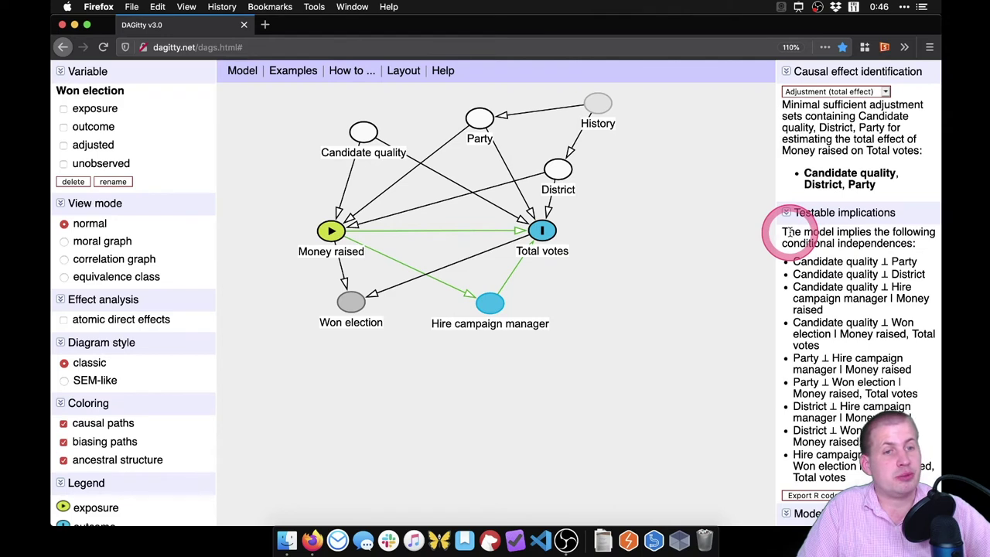
Read the introduction to the testable implications and the independence between Candidate quality and Party
drag(789, 233, 873, 283)
click(891, 228)
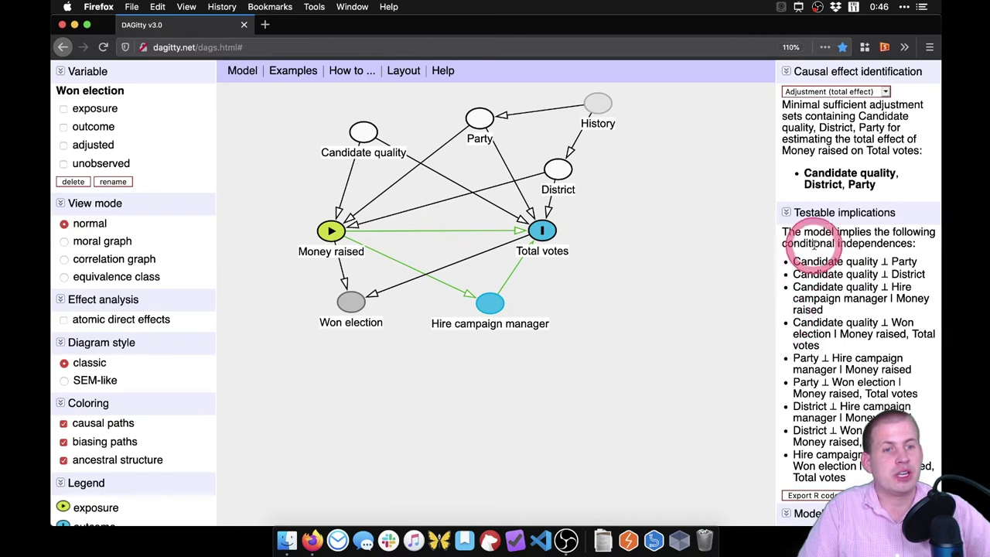
drag(814, 267, 895, 263)
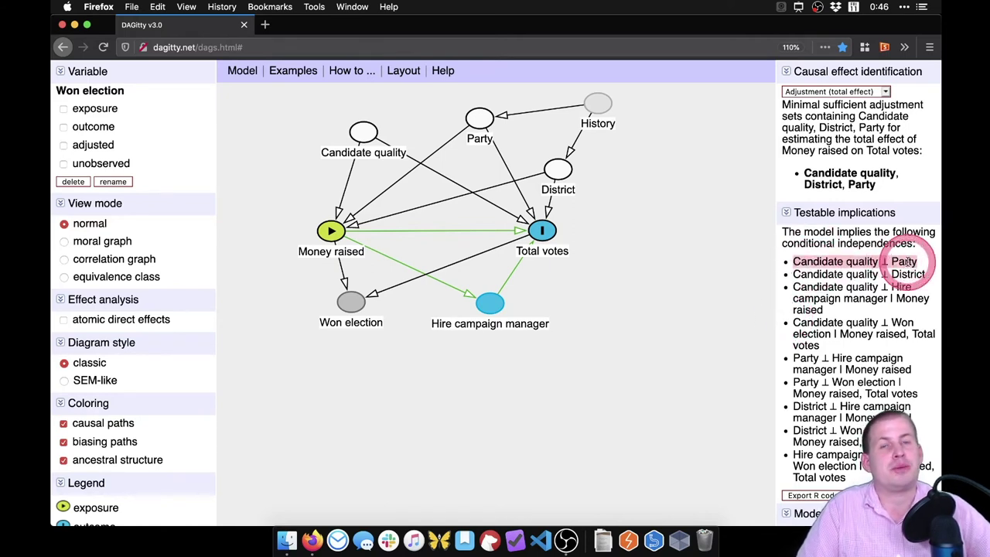
click(909, 263)
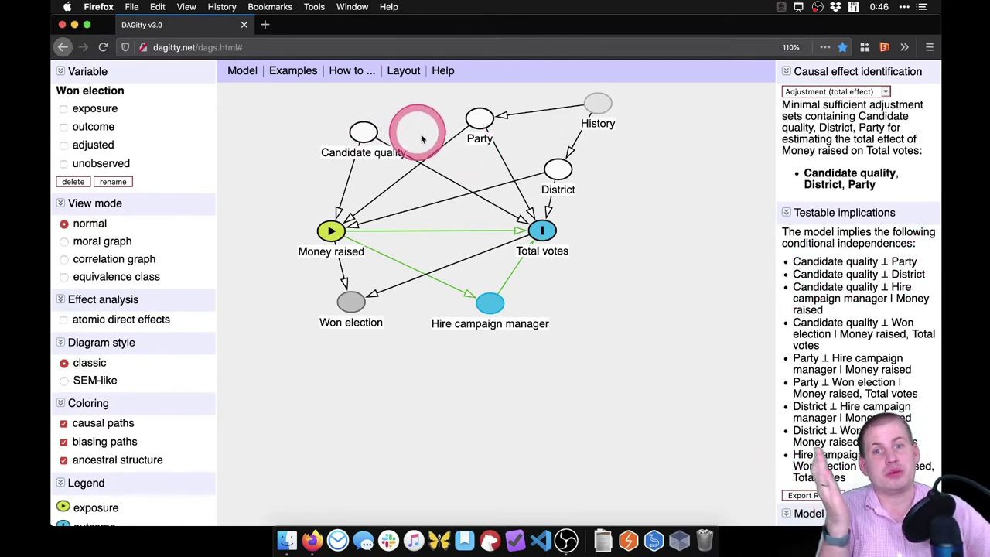
Try an arrow from Party to Candidate quality to see how the testable implications respond, and remove it again
click(360, 136)
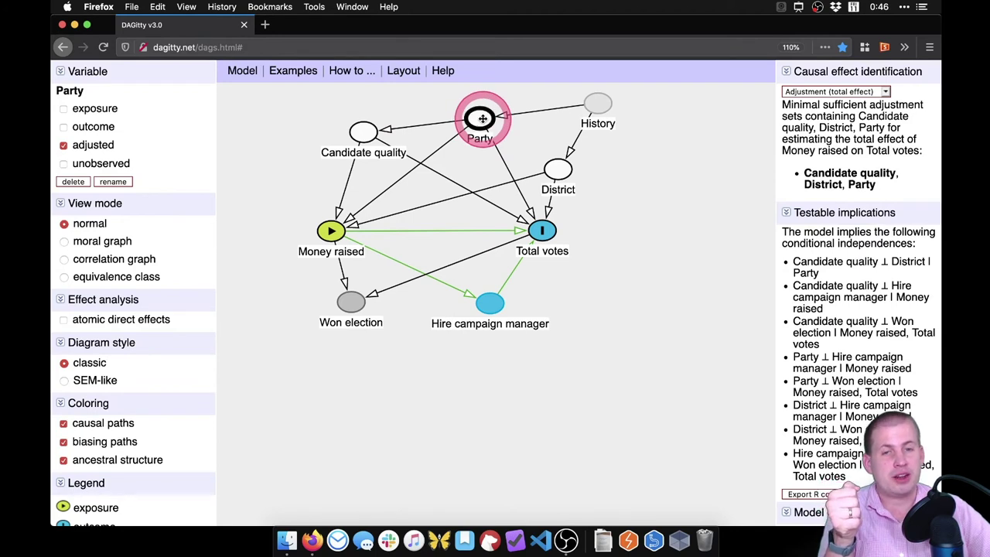
click(365, 131)
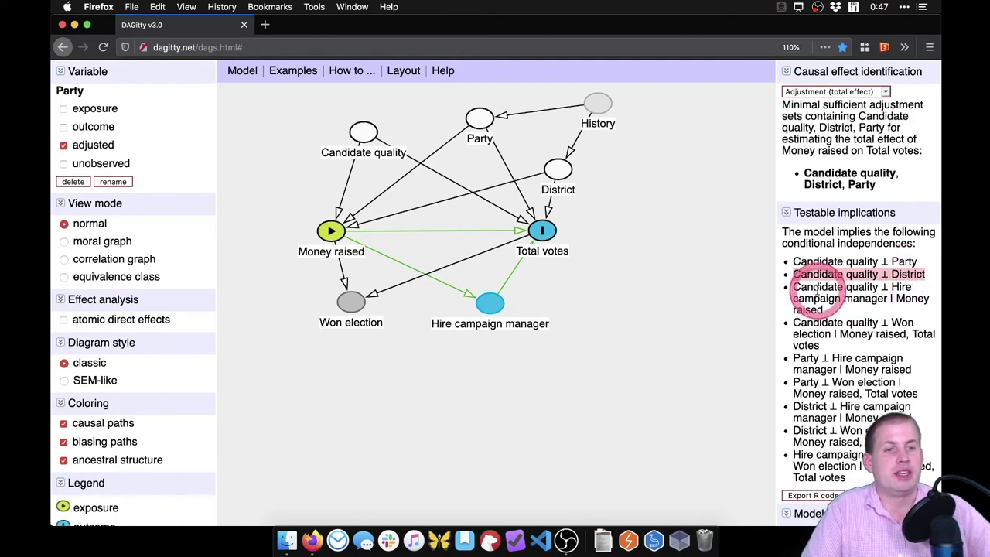
Examine the implied independence of Candidate quality and Hire campaign manager given Money raised, comparing it with the nodes in the diagram
drag(893, 291, 893, 304)
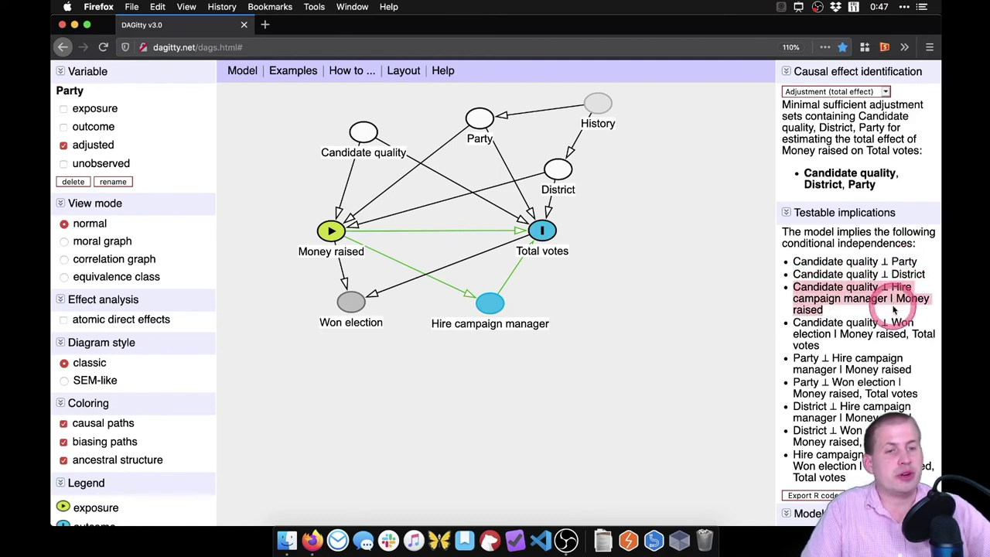
drag(822, 286, 873, 298)
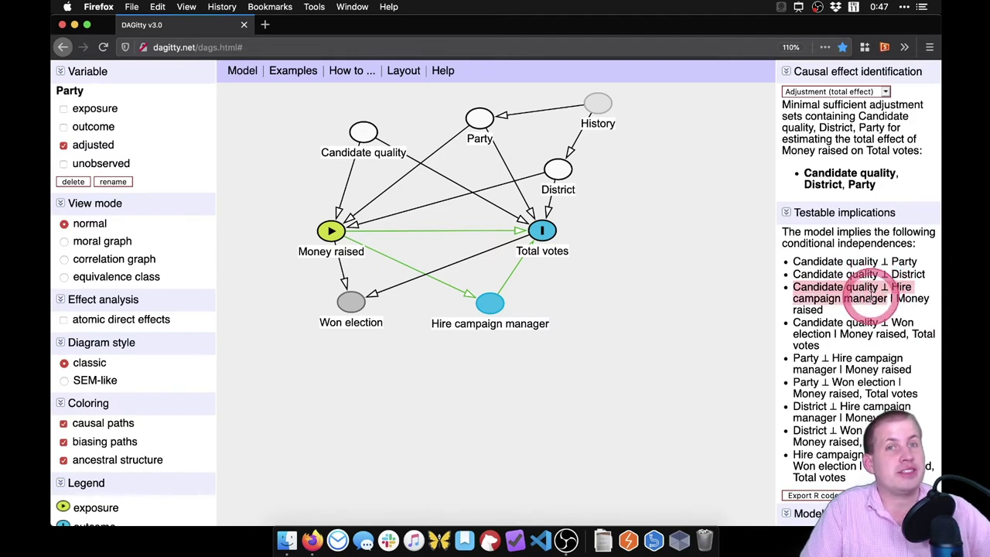
mouse_move(411, 177)
mouse_down()
mouse_move(323, 106)
mouse_move(353, 134)
mouse_up()
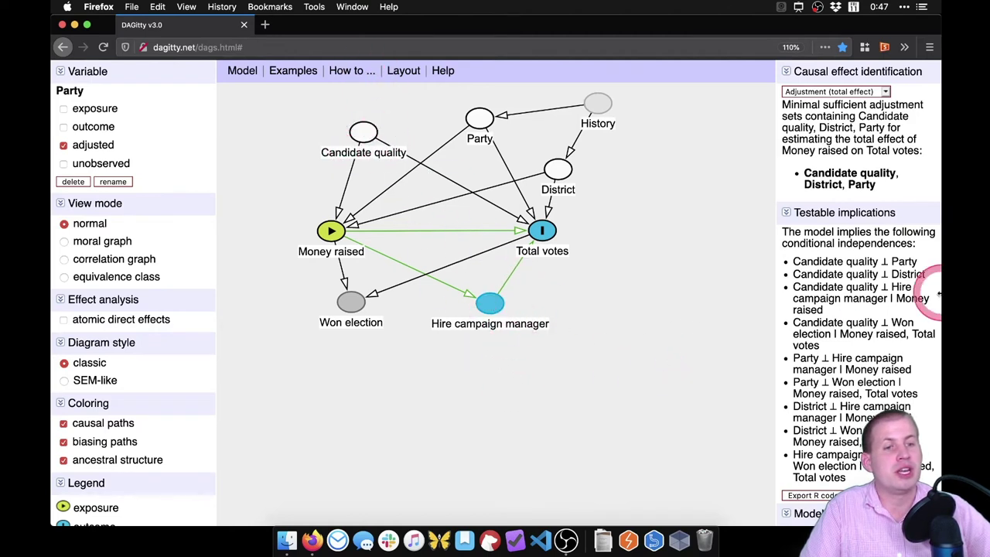
drag(896, 299, 809, 307)
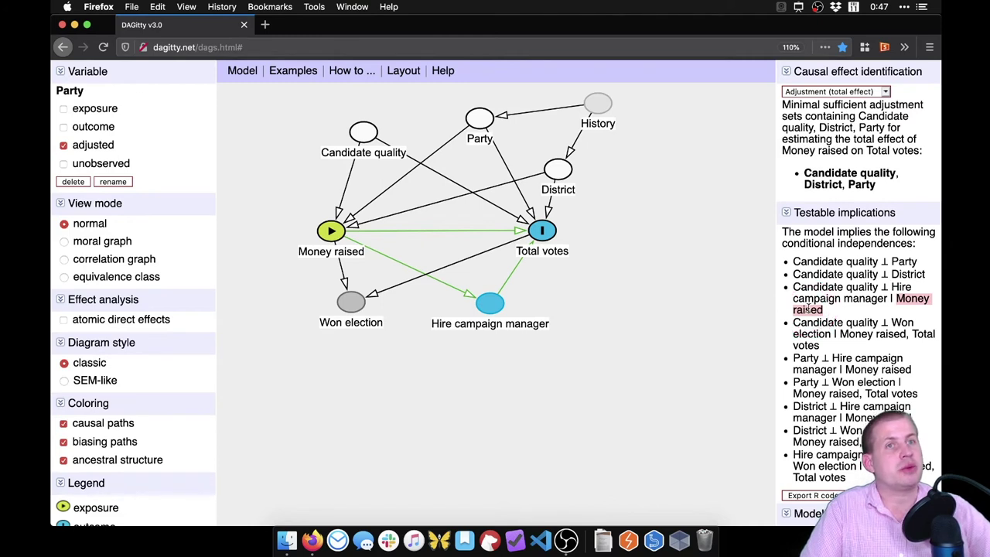
click(890, 296)
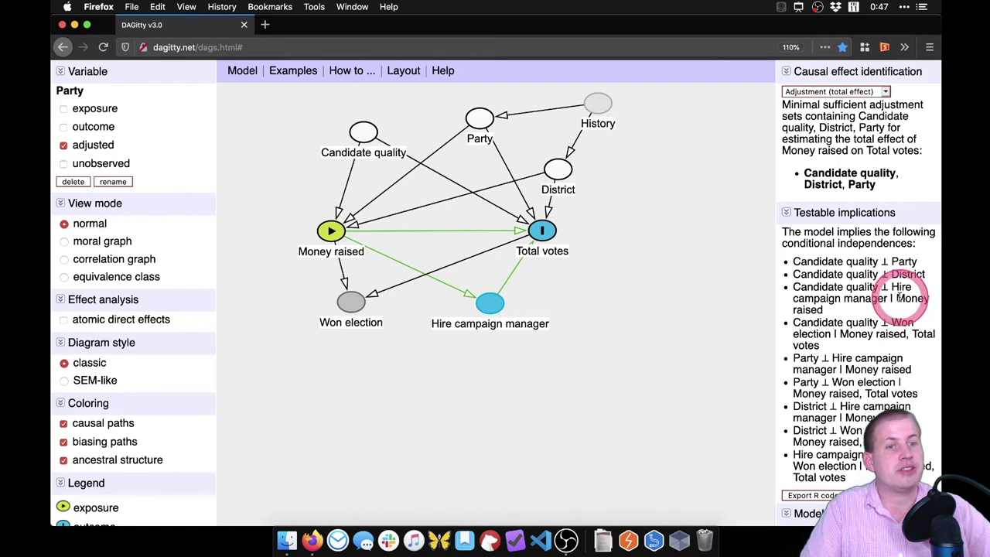
drag(797, 287, 894, 310)
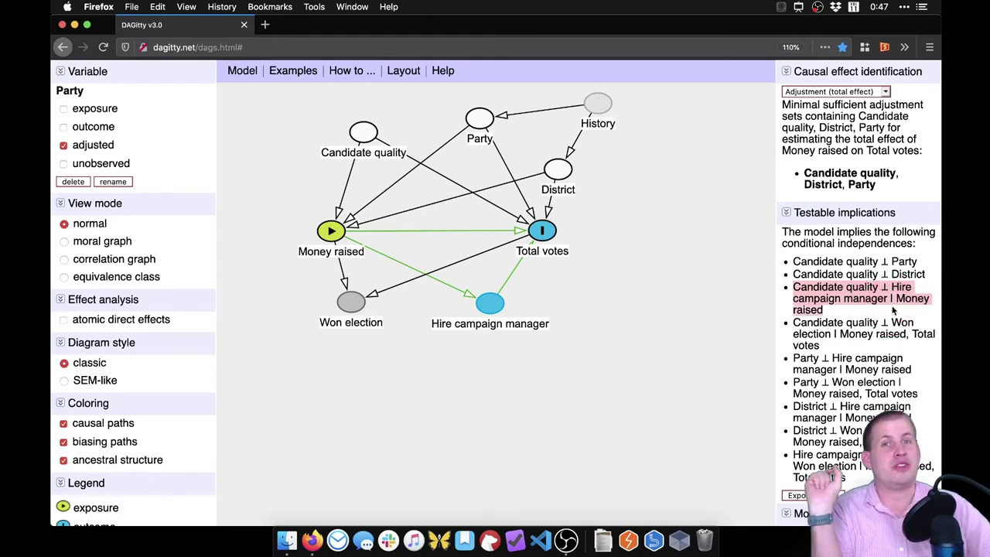
click(596, 258)
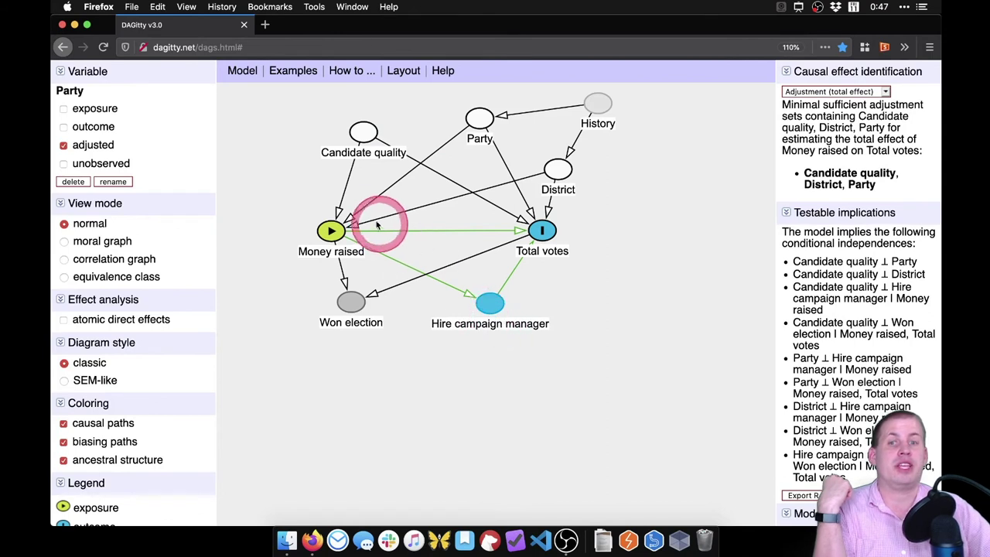
click(362, 133)
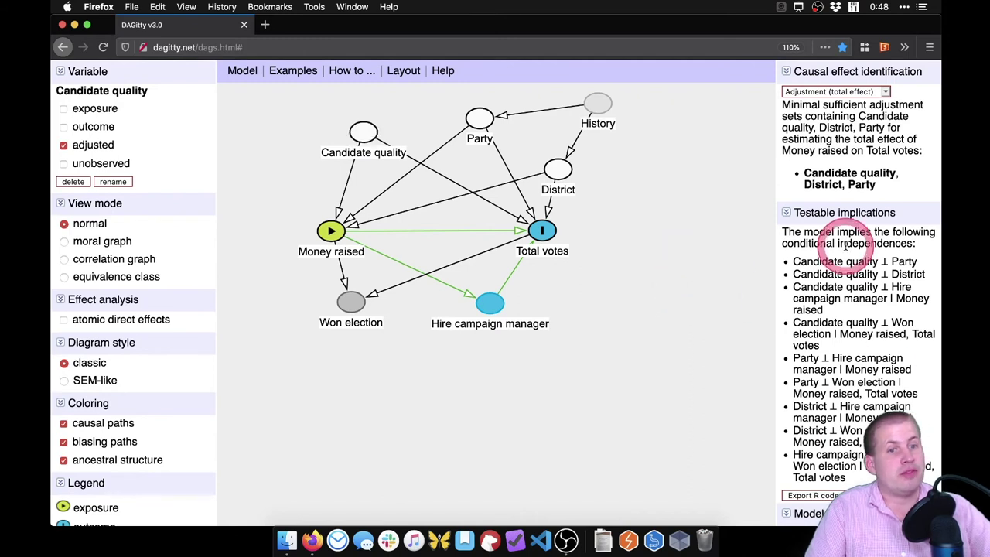
Read the remaining conditional independences, including Party with Hire campaign manager given Money raised and the last entry in the list
drag(802, 262, 857, 463)
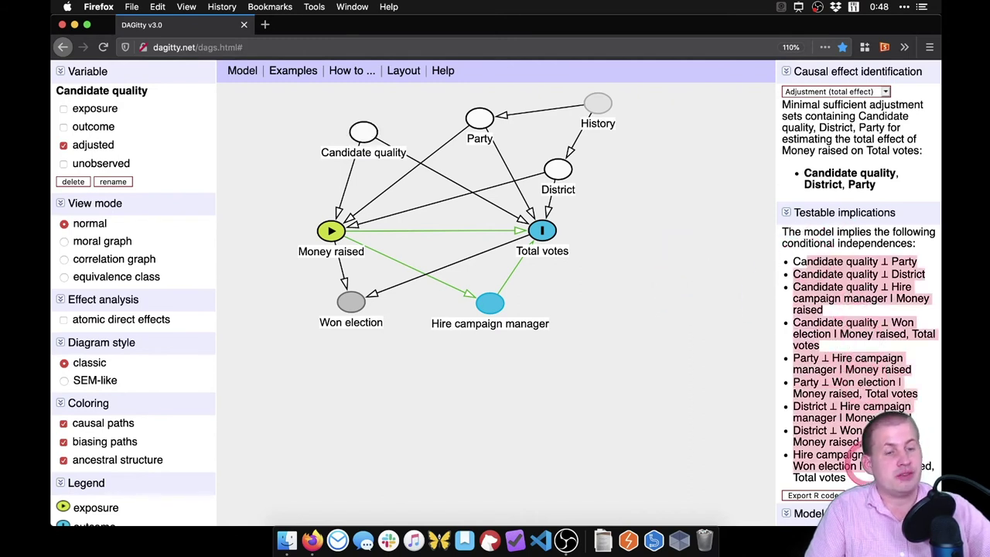
click(880, 381)
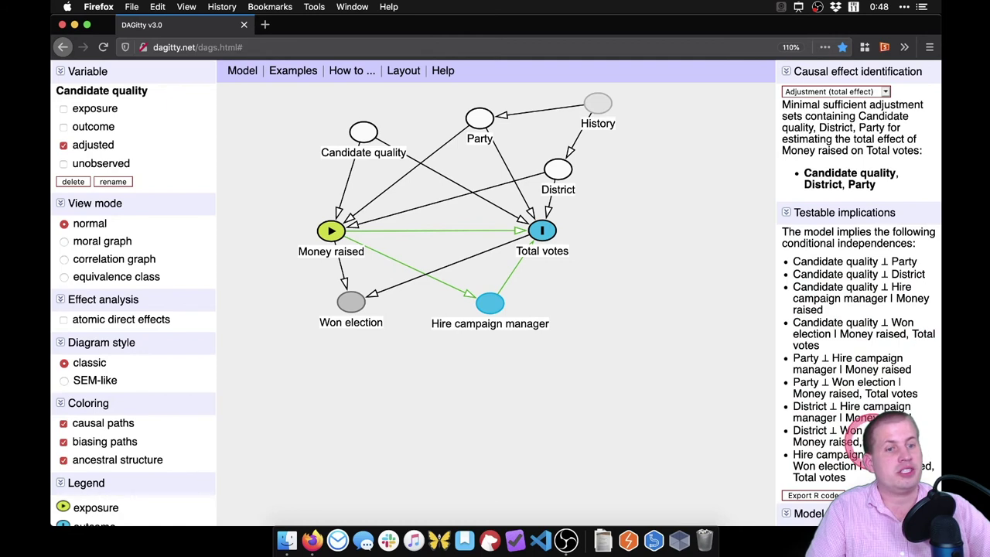
drag(795, 267, 882, 408)
drag(795, 358, 830, 370)
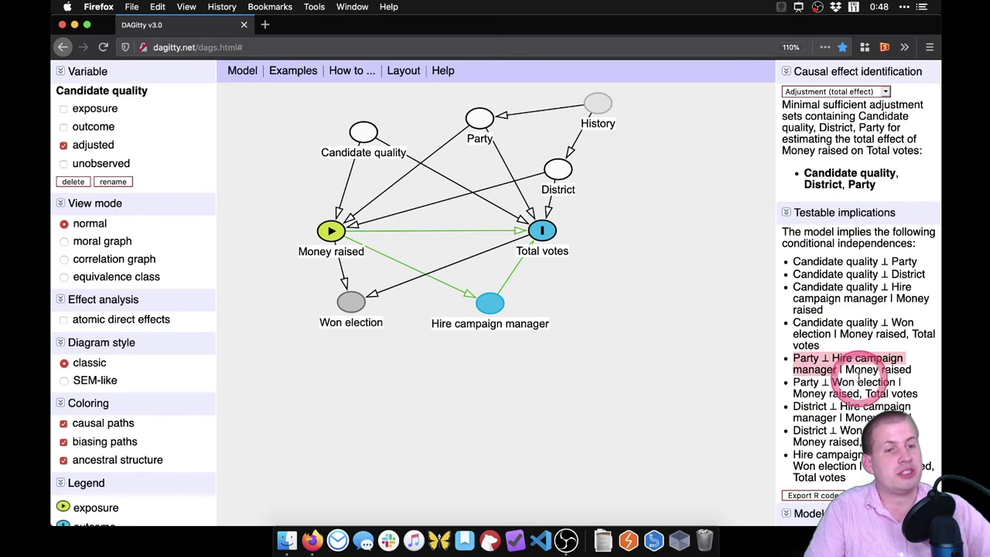
click(859, 375)
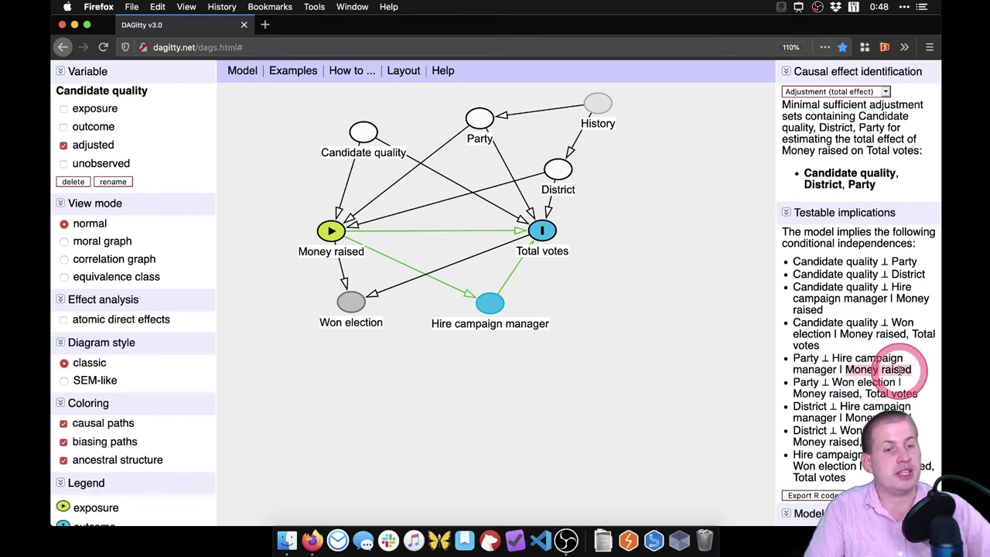
click(795, 461)
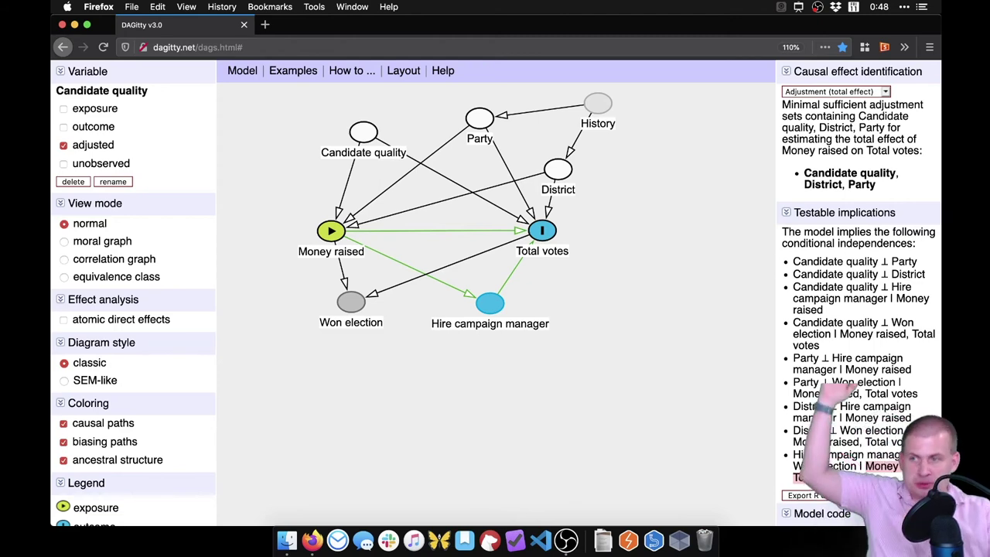
Review the complete list of testable implications from start to end, returning to the Candidate quality and Party entry
scroll(848, 418, down, 5)
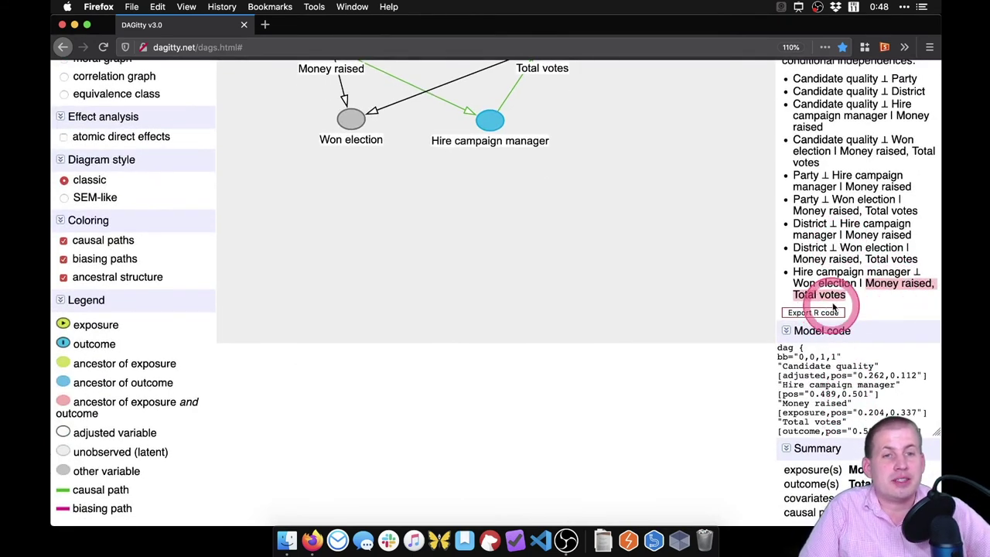
scroll(836, 307, up, 2)
scroll(836, 307, up, 5)
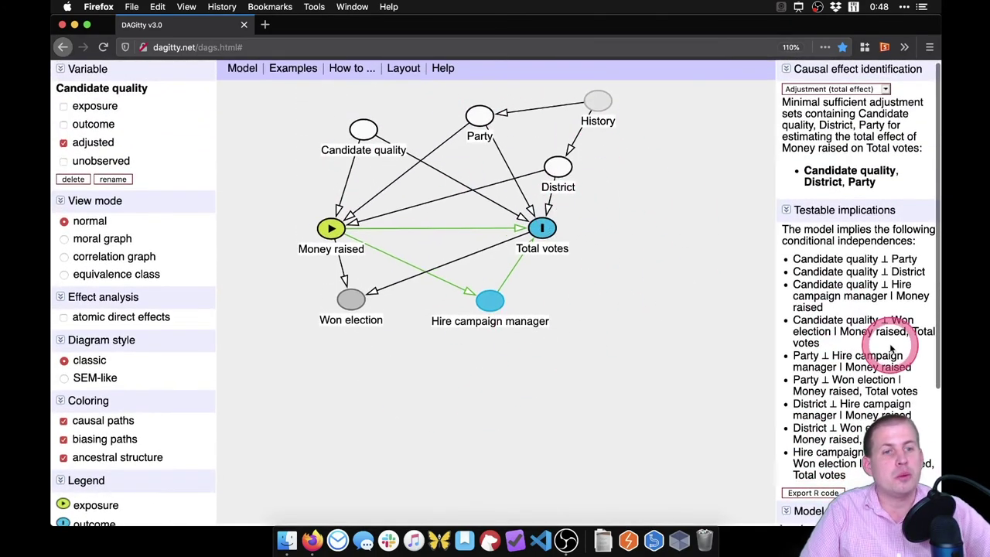
scroll(885, 344, down, 6)
scroll(866, 138, up, 2)
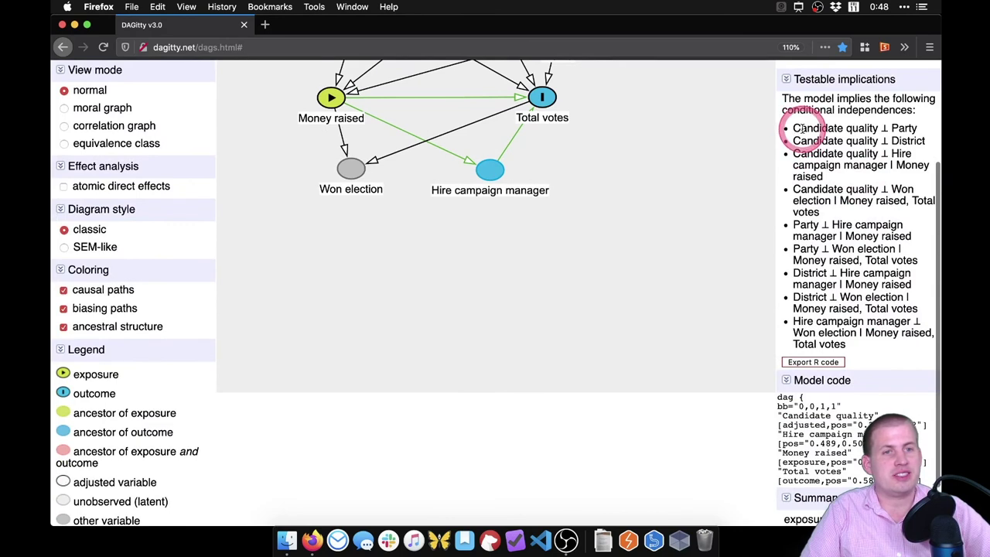
drag(791, 127, 843, 348)
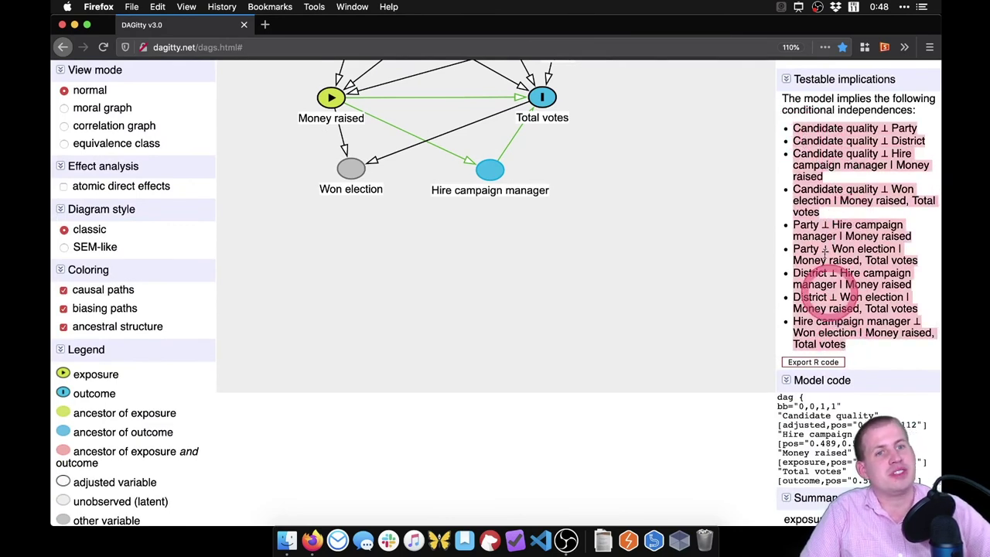
click(829, 128)
double_click(829, 127)
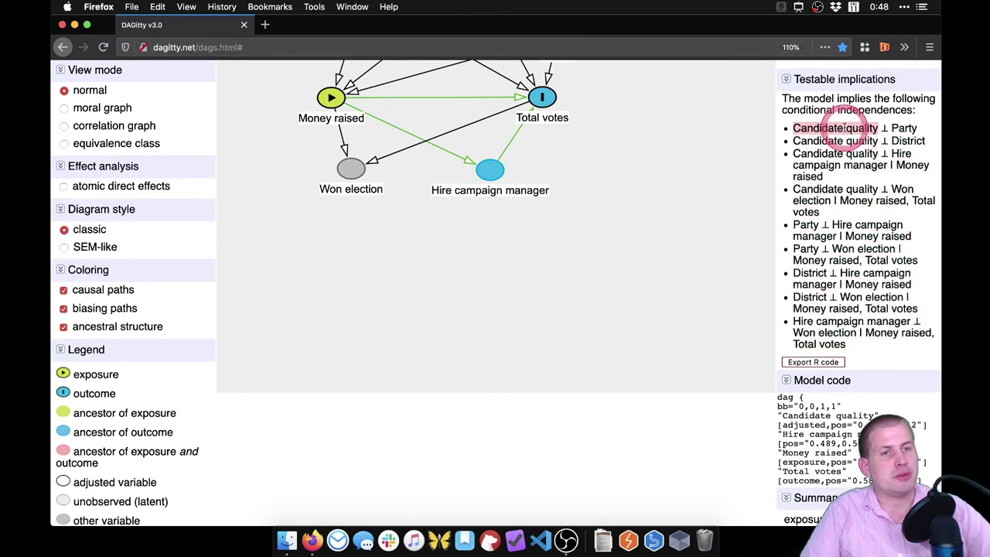
drag(833, 127, 861, 128)
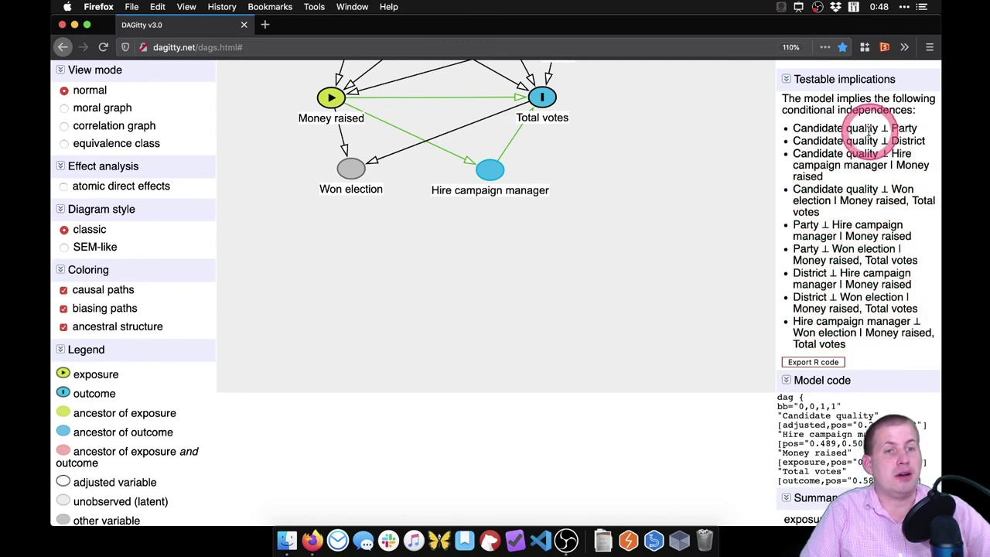
click(868, 177)
Export the R code for the testable implications and look through the generated testImplications function
scroll(873, 179, up, 1)
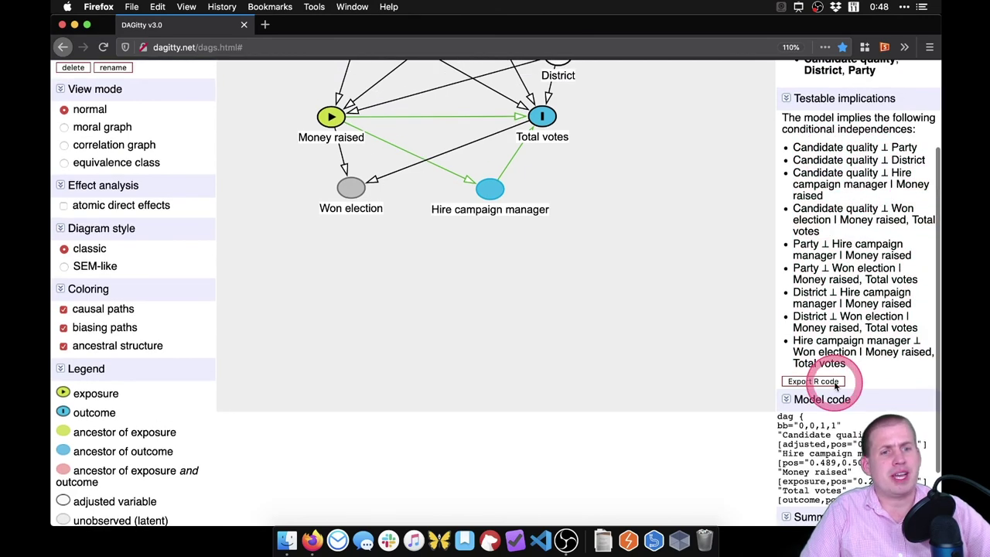
scroll(834, 384, down, 1)
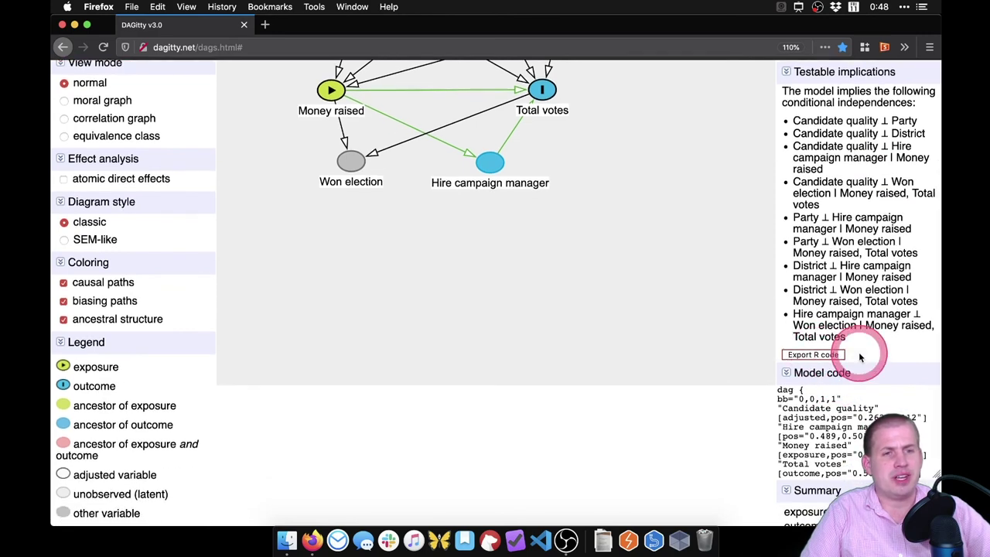
scroll(601, 182, up, 4)
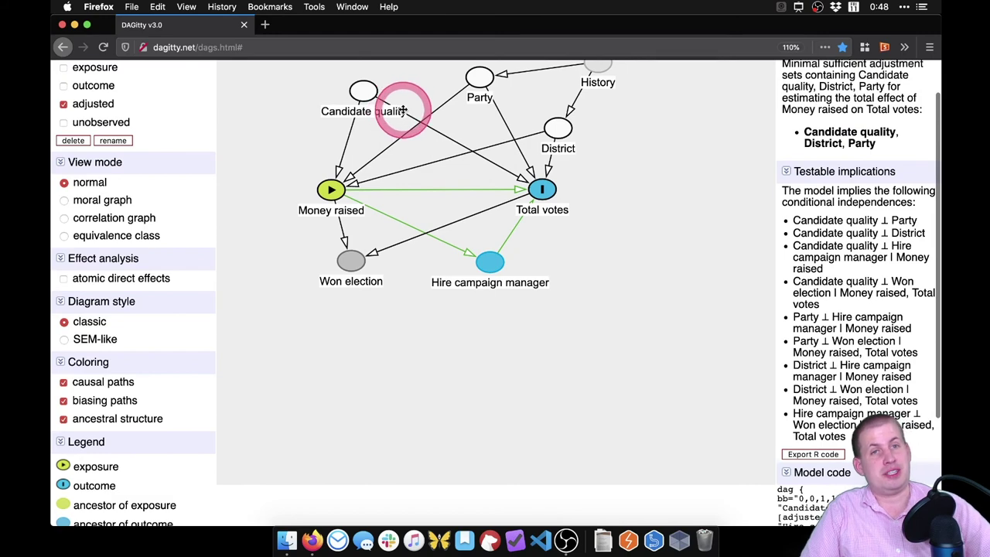
scroll(740, 260, up, 2)
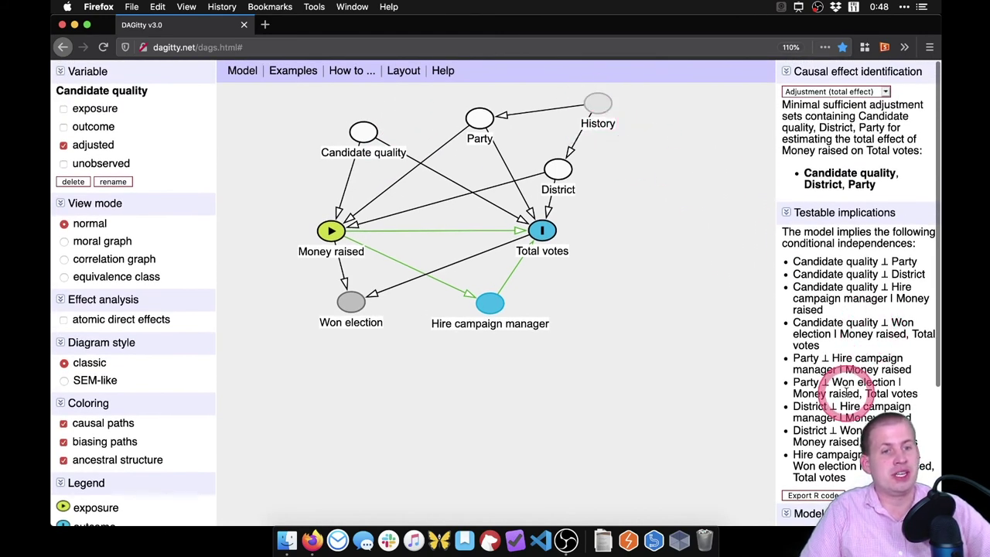
scroll(847, 392, down, 2)
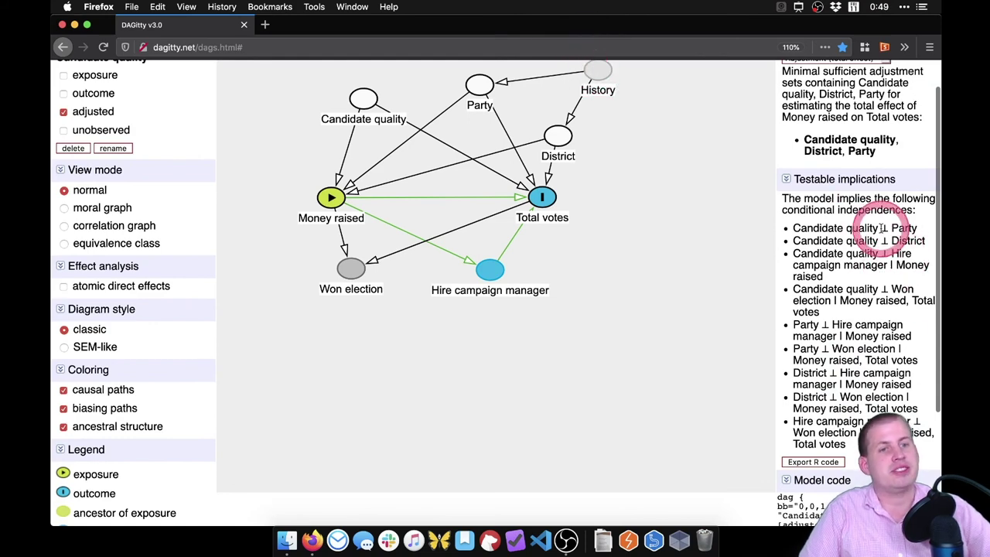
scroll(882, 228, down, 5)
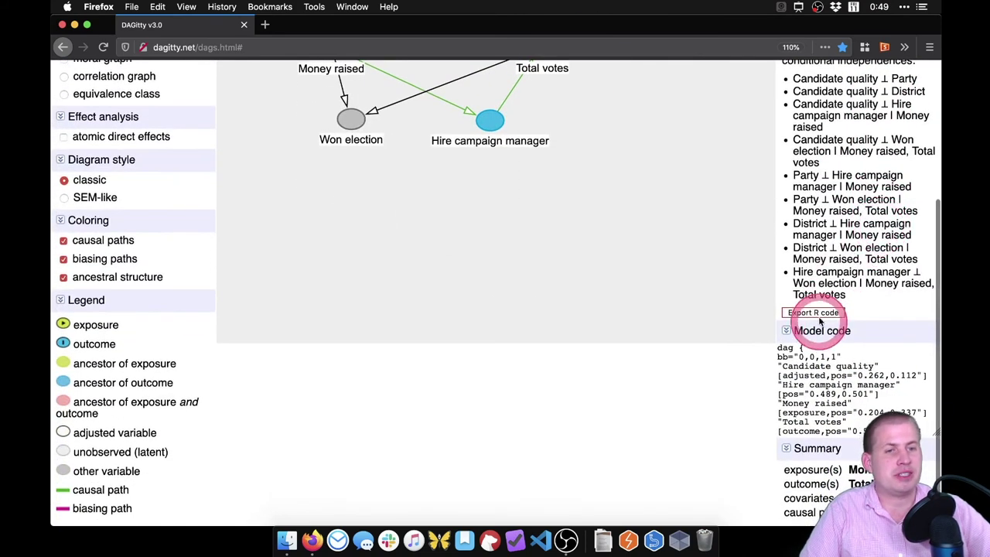
click(816, 312)
scroll(452, 322, up, 5)
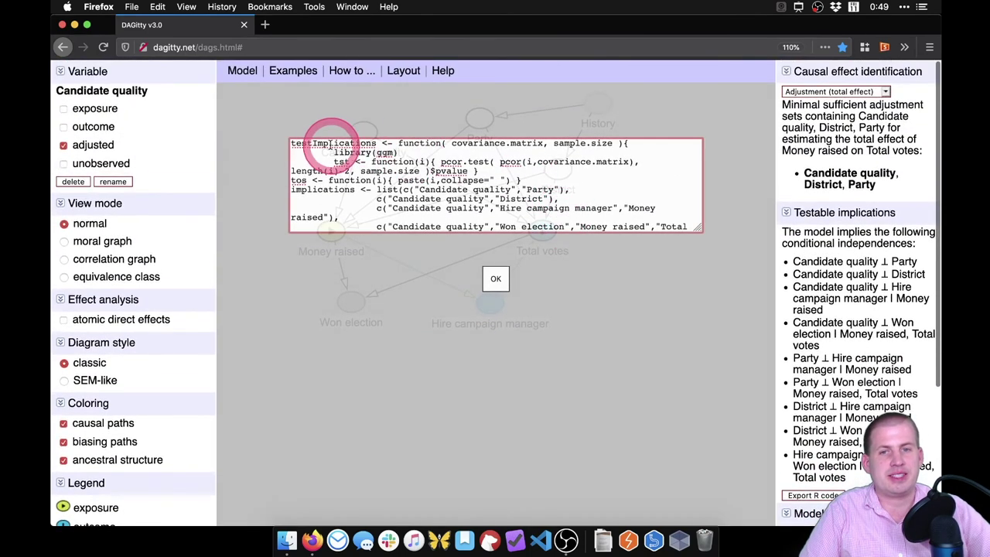
drag(325, 139, 496, 219)
click(496, 219)
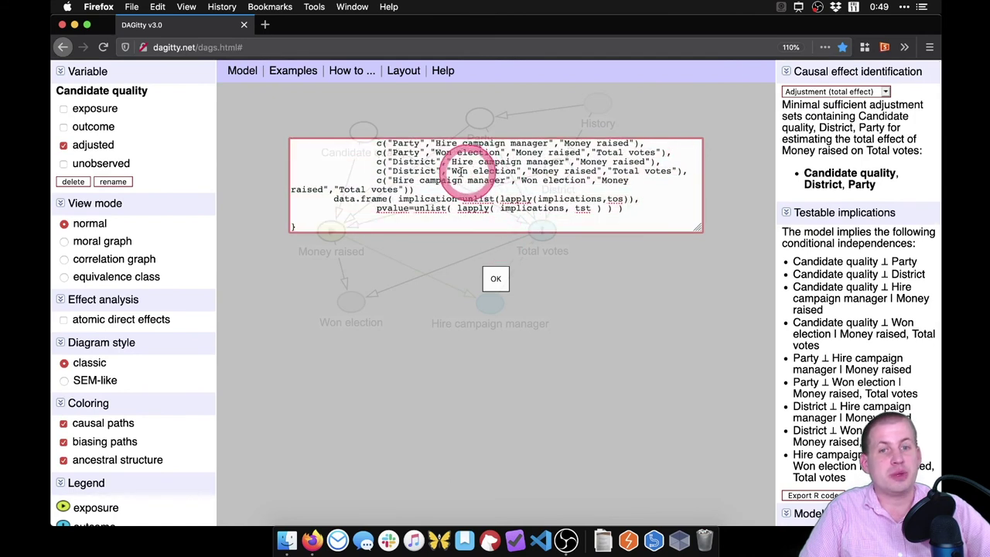
Examine the District and Won election test in the exported R code alongside the listed Candidate quality independences from Party and Hire campaign manager
triple_click(410, 170)
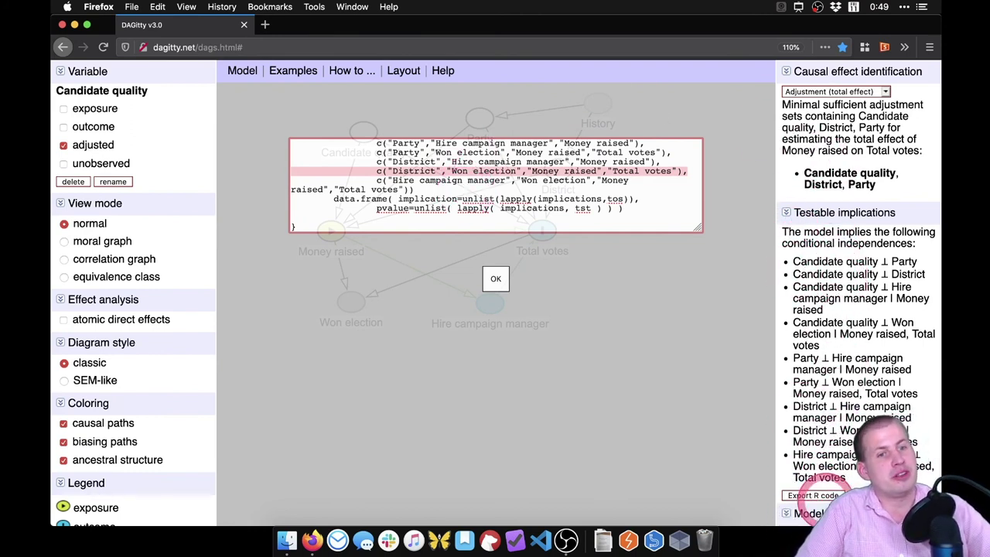
click(542, 163)
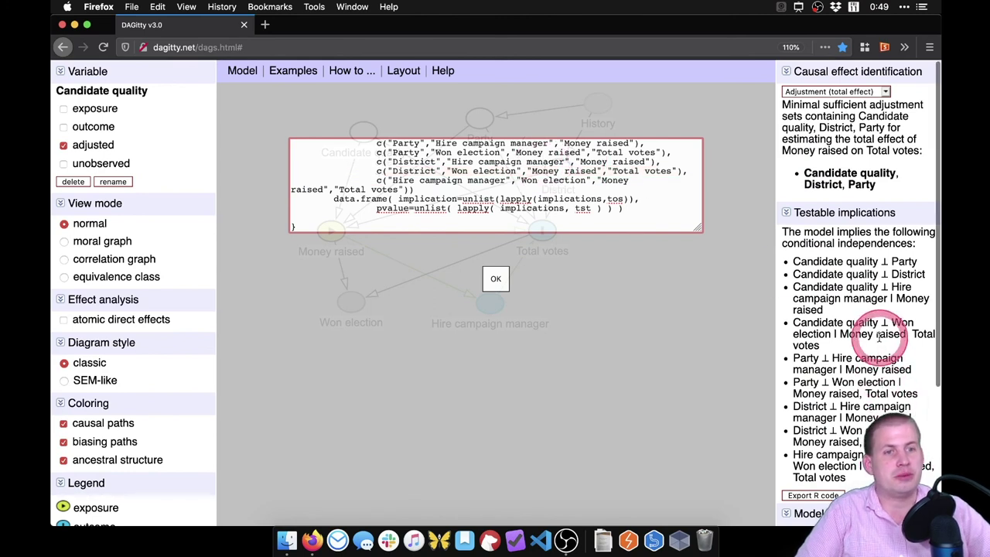
triple_click(814, 266)
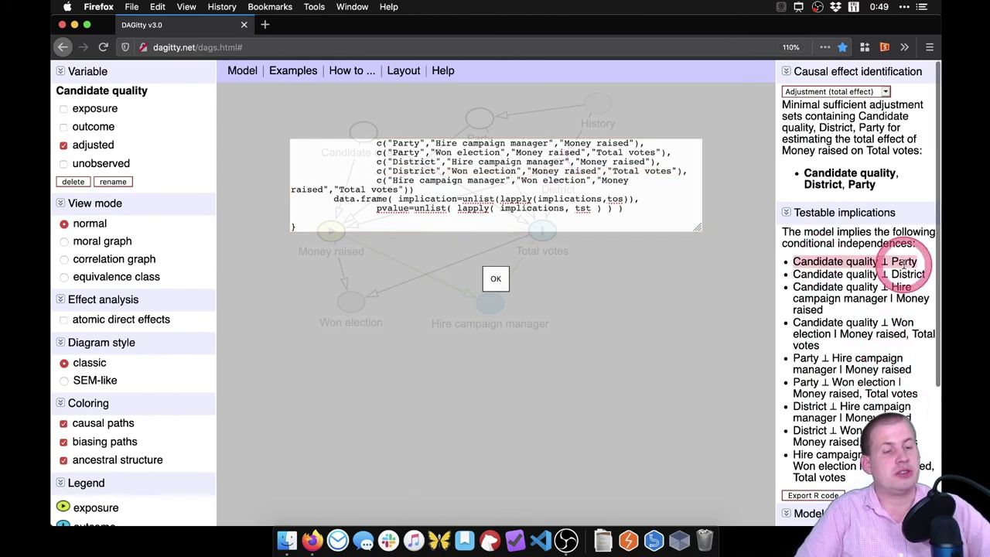
drag(816, 283, 800, 324)
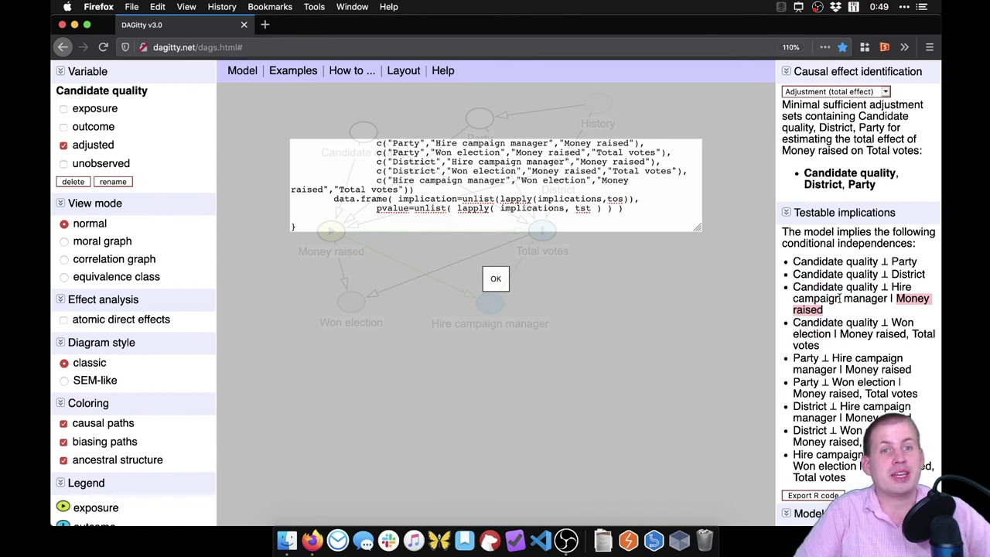
Review the Candidate quality entries and the rest of the testable implications, and close the exported R code to return to the diagram
drag(803, 256, 820, 345)
scroll(859, 375, down, 5)
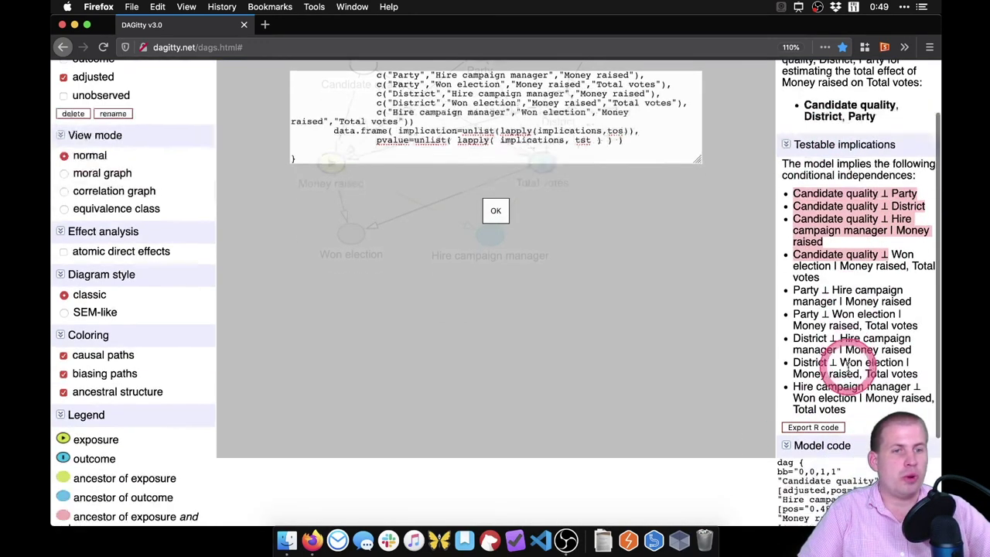
scroll(851, 310, up, 5)
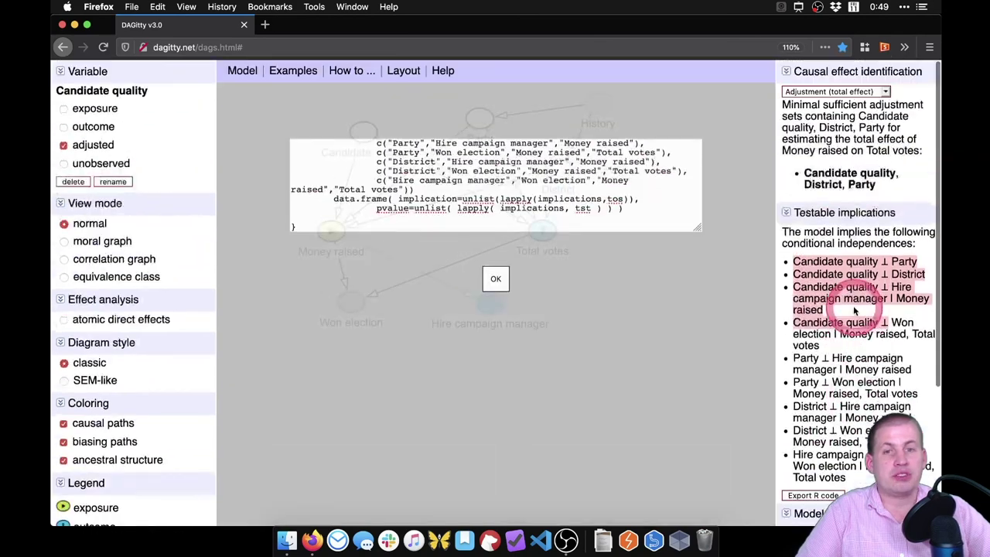
click(494, 280)
click(678, 359)
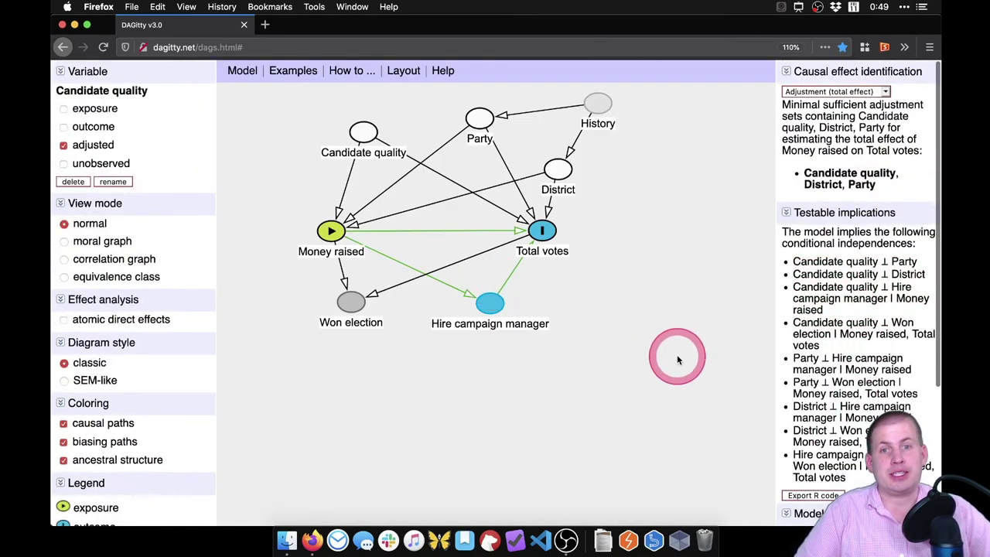